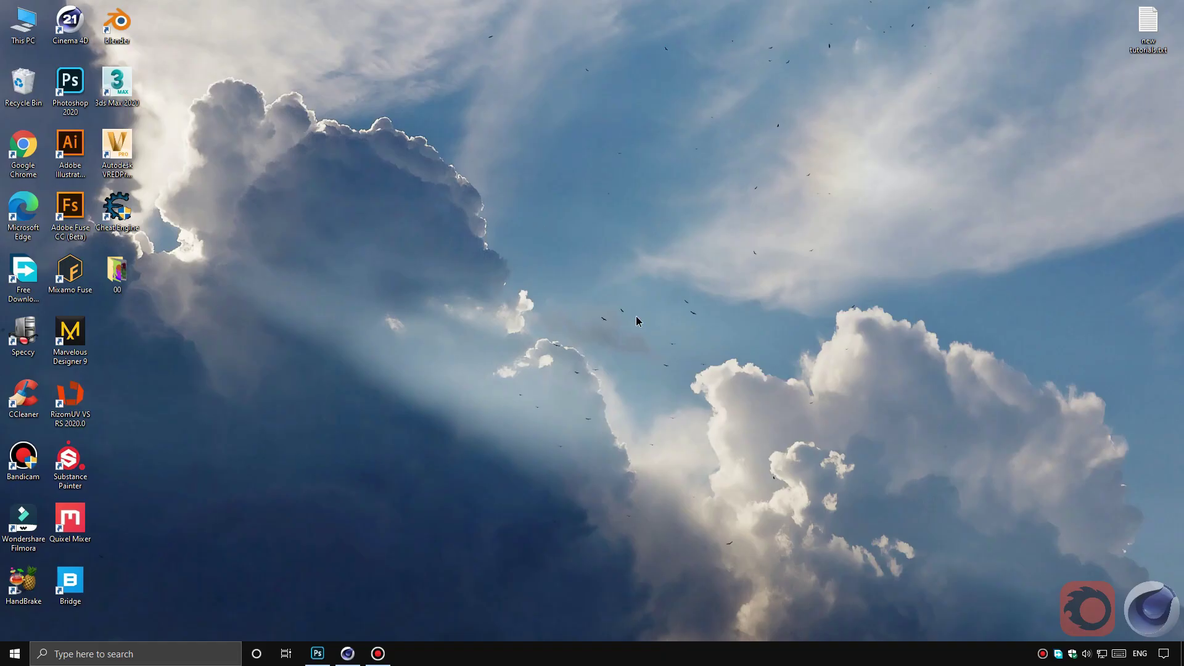
Bring the Cinema 4D window with the Tutorial-Multi-Bass project to the front.
click(348, 653)
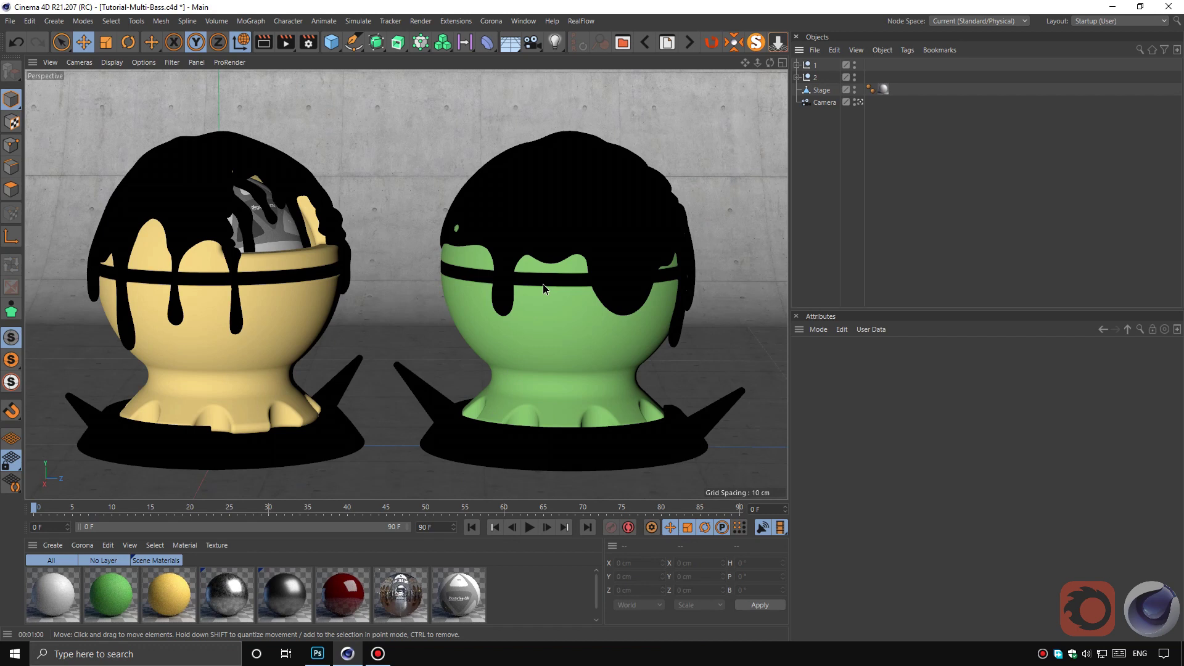
Start a live viewport render of the two drip-covered sculptures on the concrete stage.
click(263, 41)
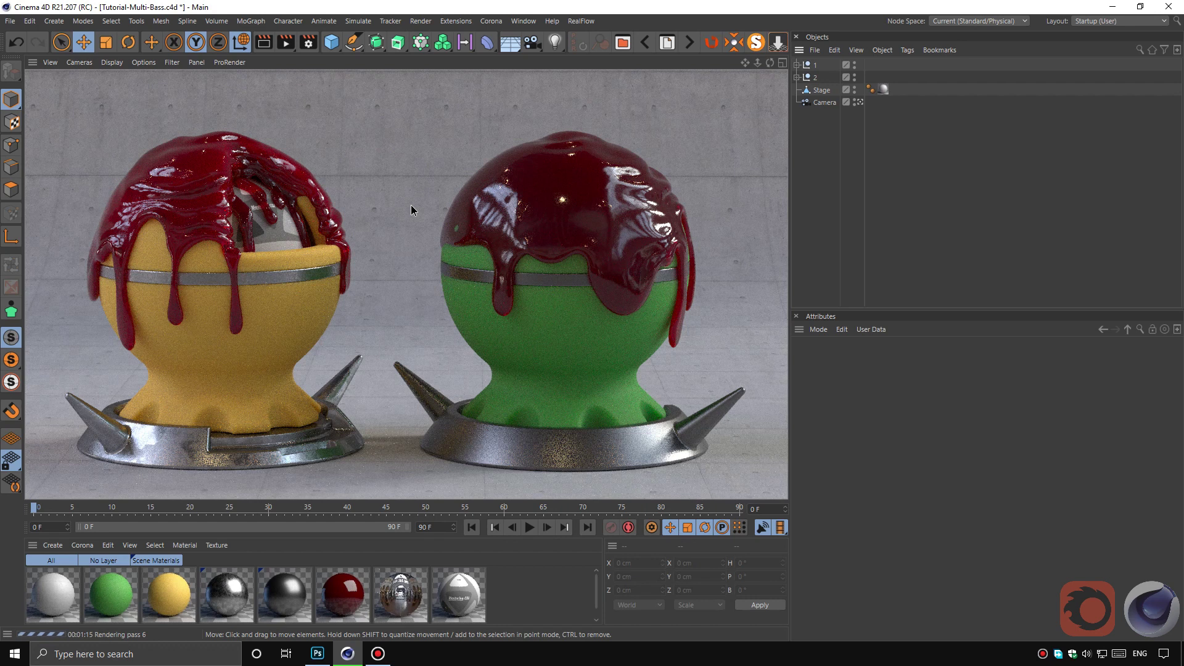
Add the Reflect pass to the Corona Multi-Pass active passes.
click(499, 23)
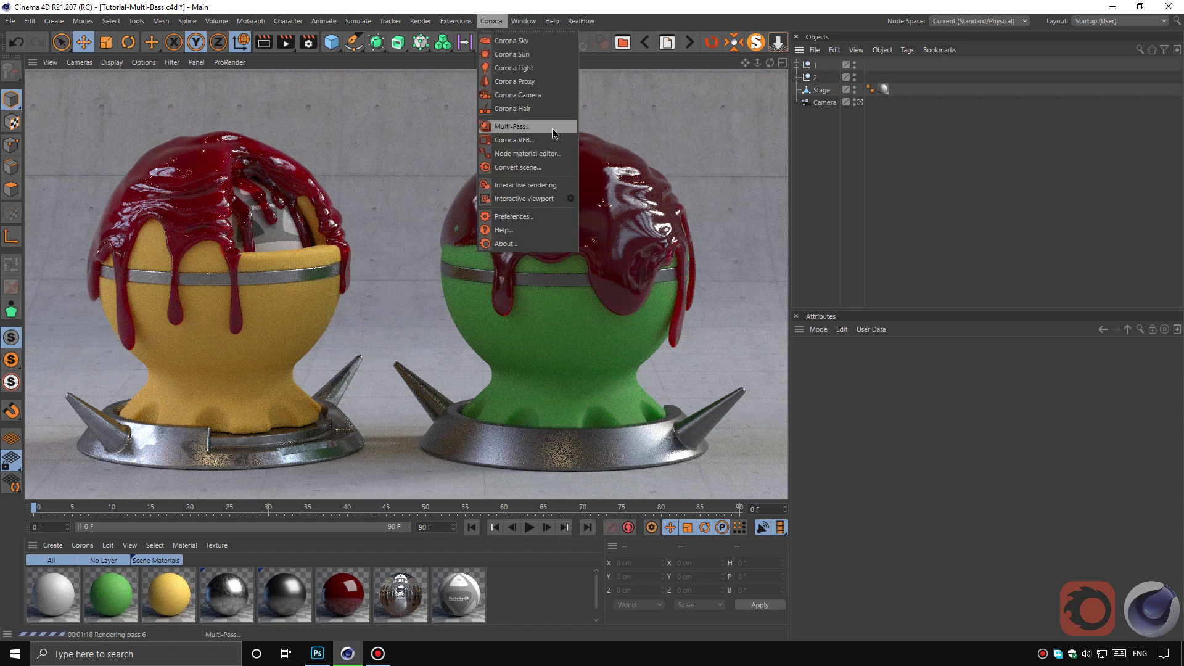
click(532, 128)
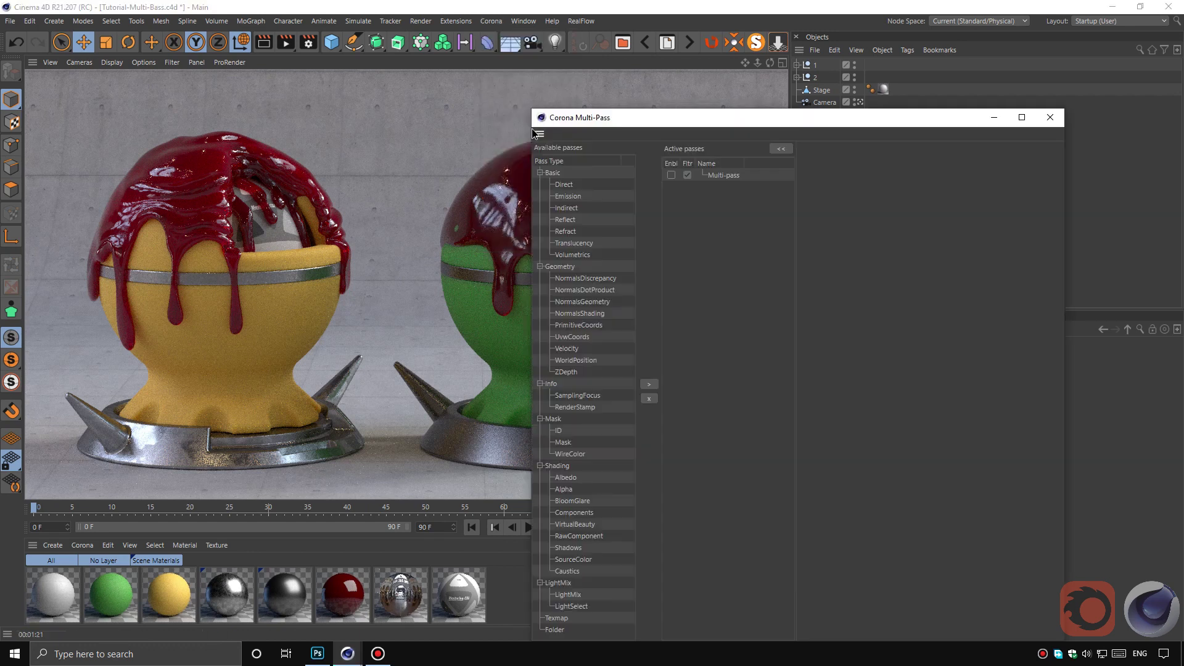
mouse_move(696, 124)
mouse_down()
mouse_move(648, 119)
mouse_move(514, 54)
mouse_up()
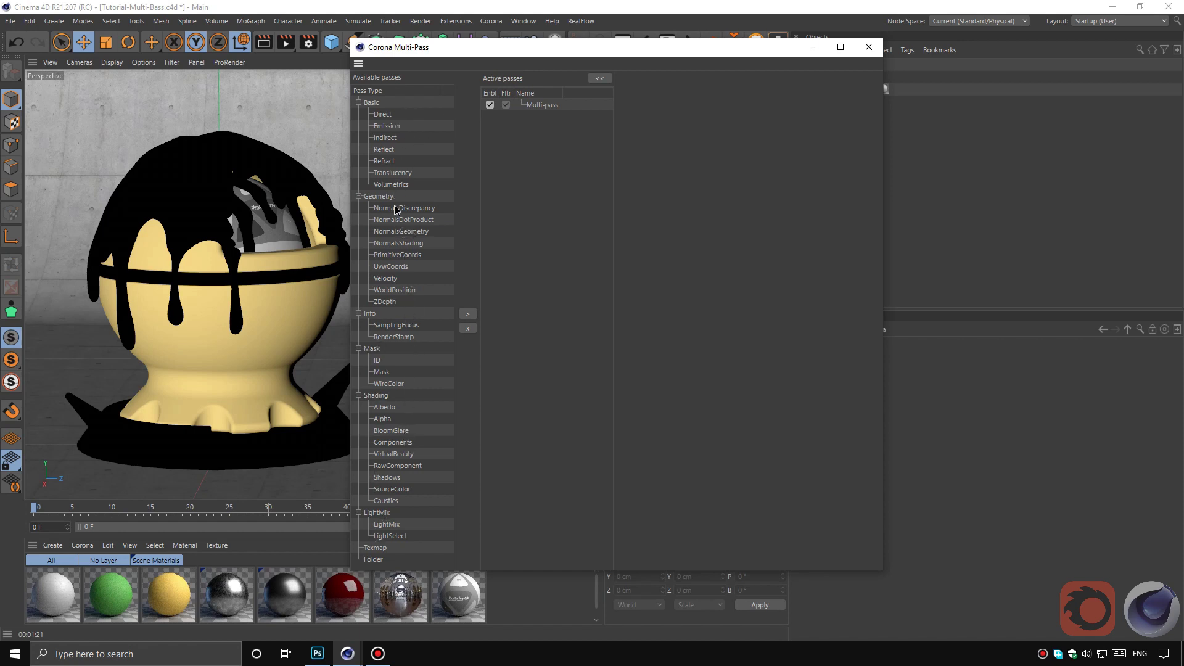
drag(633, 57, 624, 46)
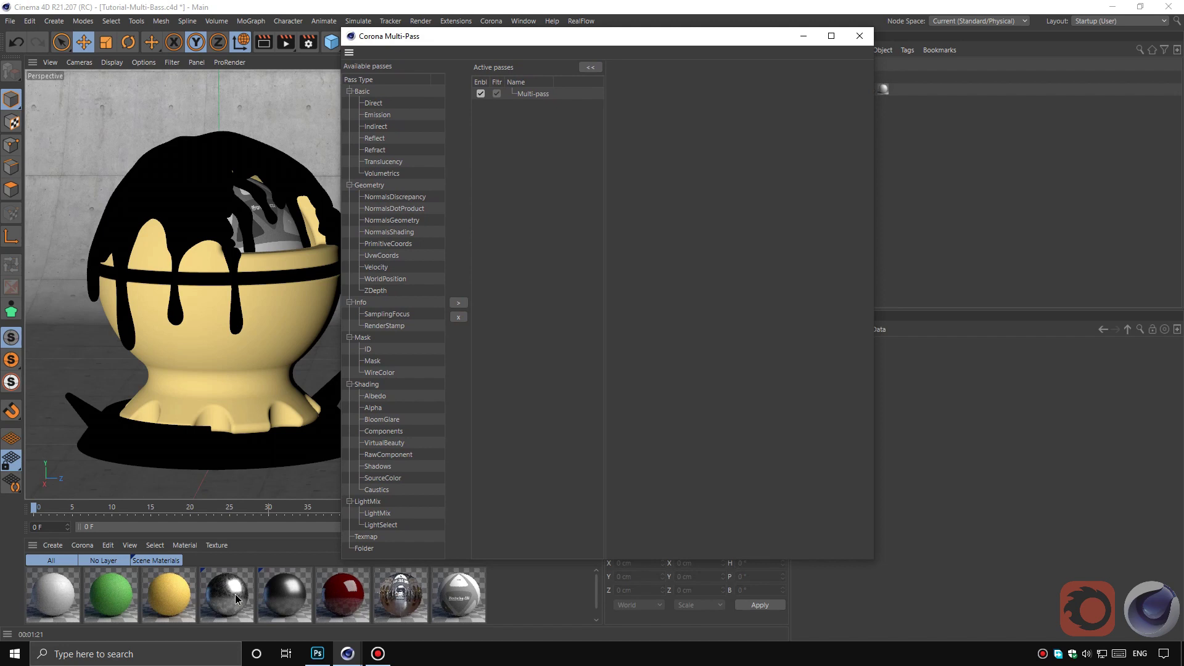
click(381, 139)
click(458, 303)
click(545, 105)
click(784, 96)
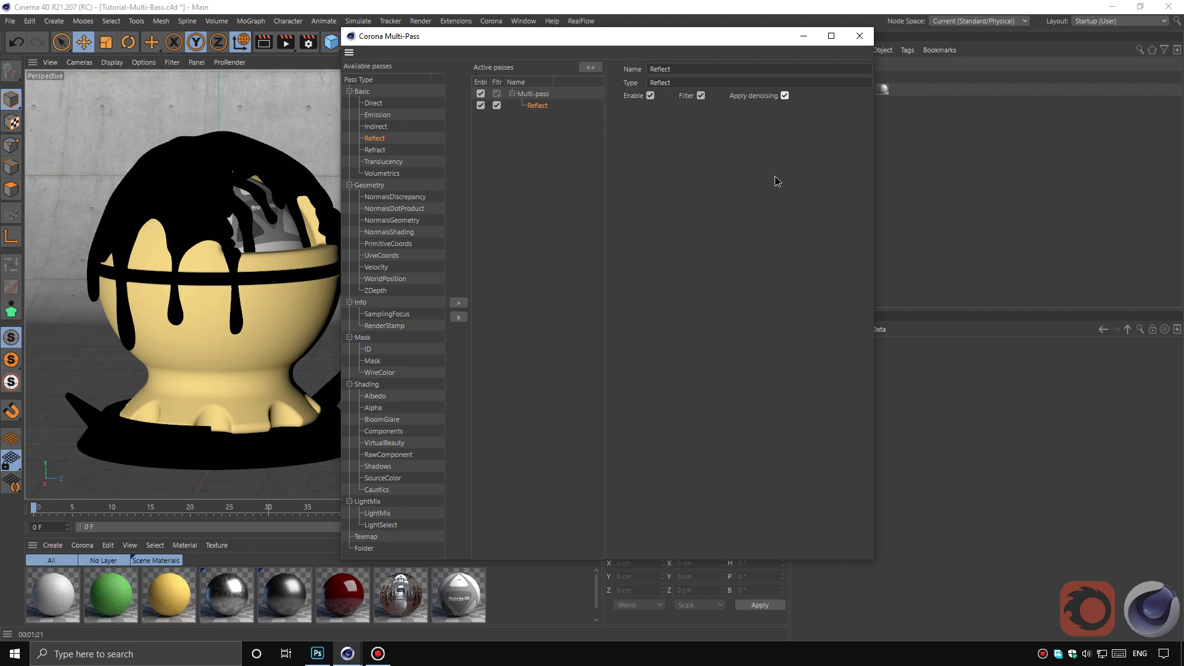
Add the ID pass, set to Instance, from the Mask group and close Multi-Pass.
click(370, 350)
click(460, 303)
click(531, 120)
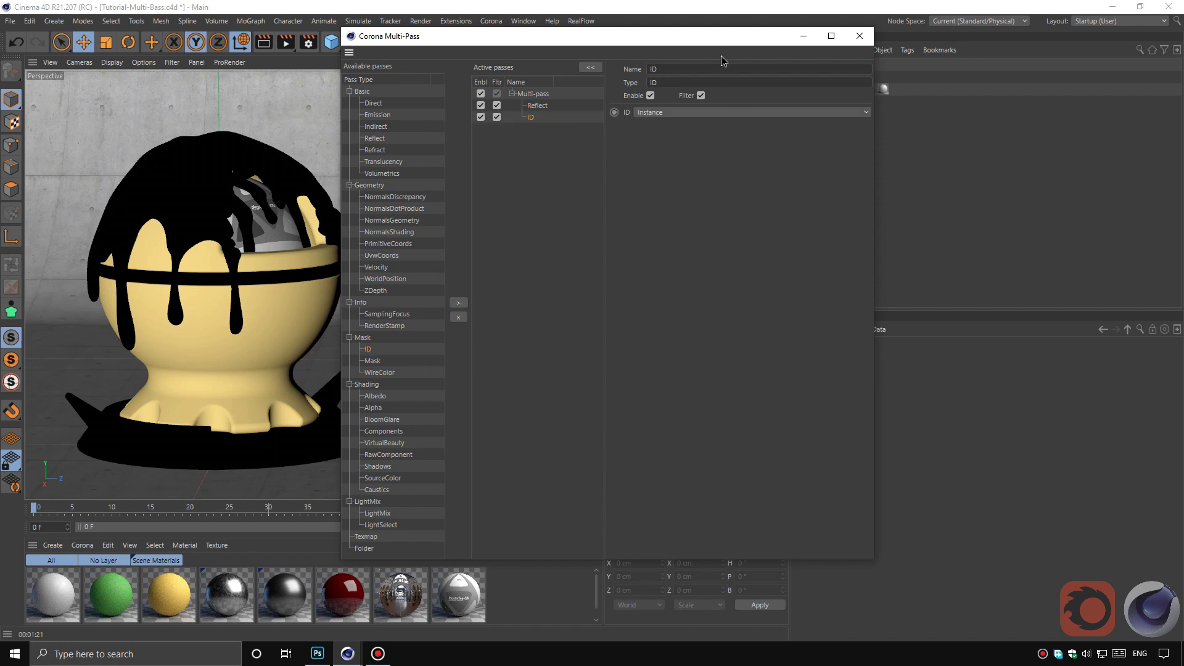
drag(716, 37, 981, 75)
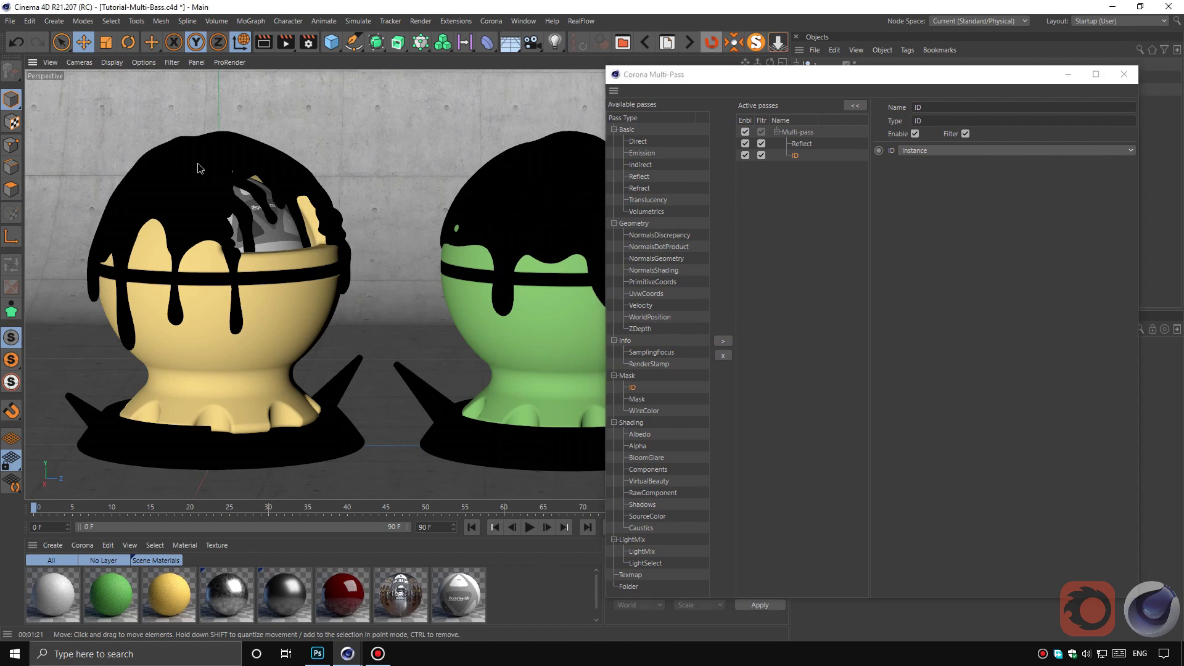
click(204, 316)
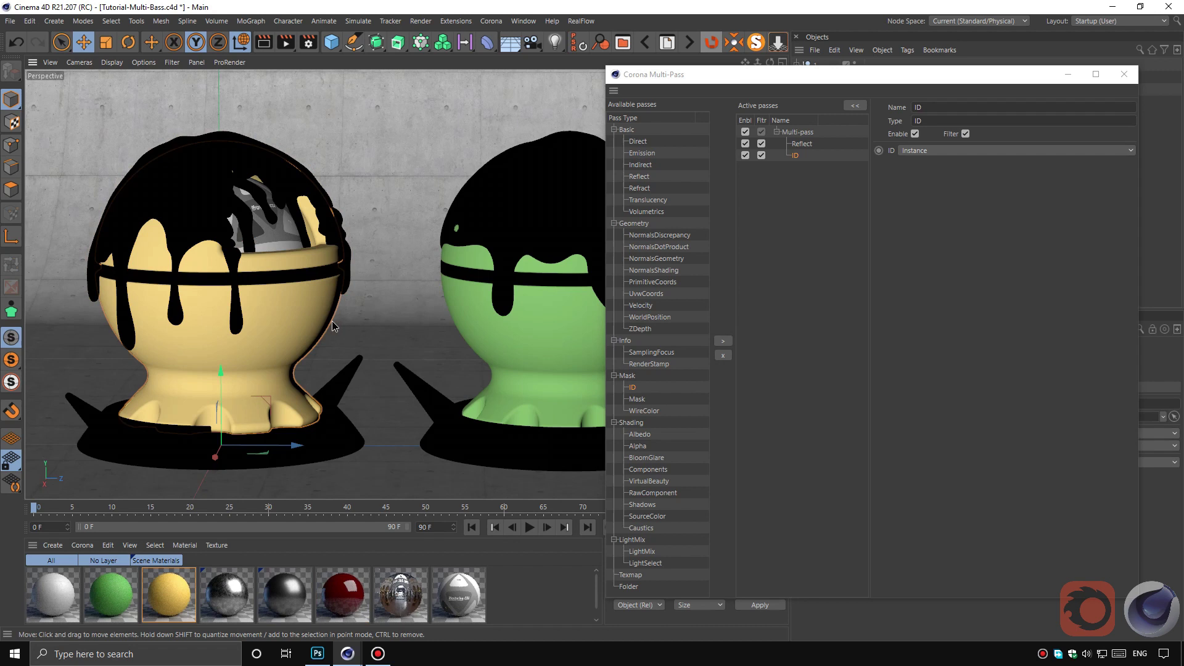
click(888, 75)
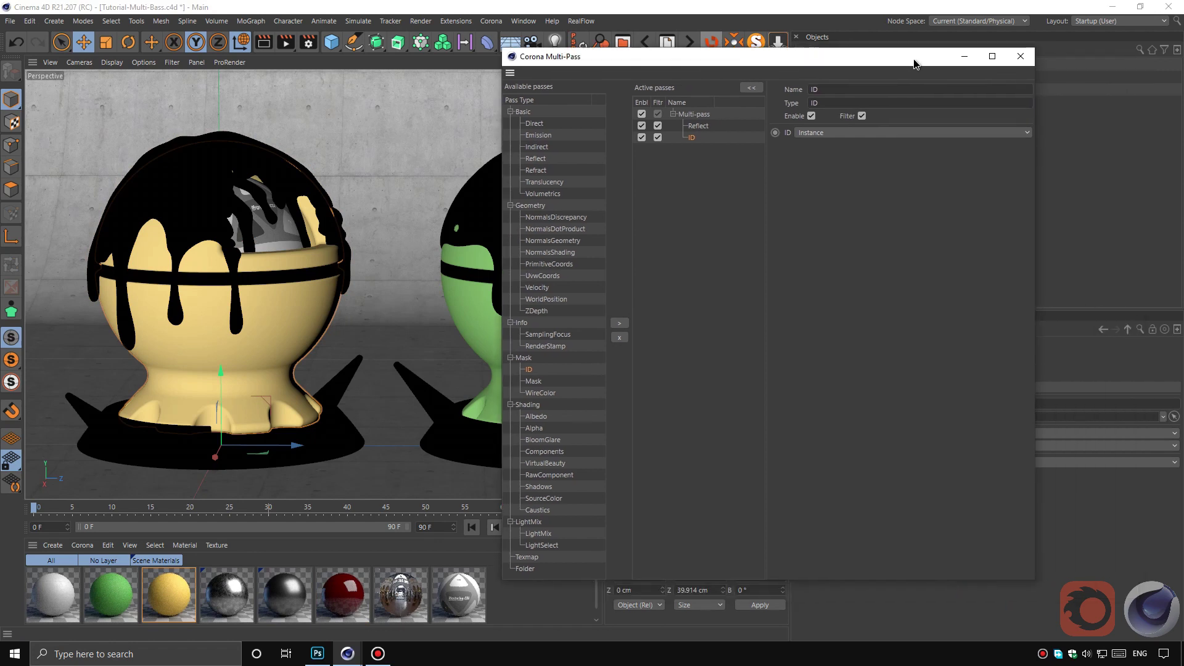
click(1017, 53)
Render in the Corona frame buffer and inspect the Reflect pass.
click(491, 21)
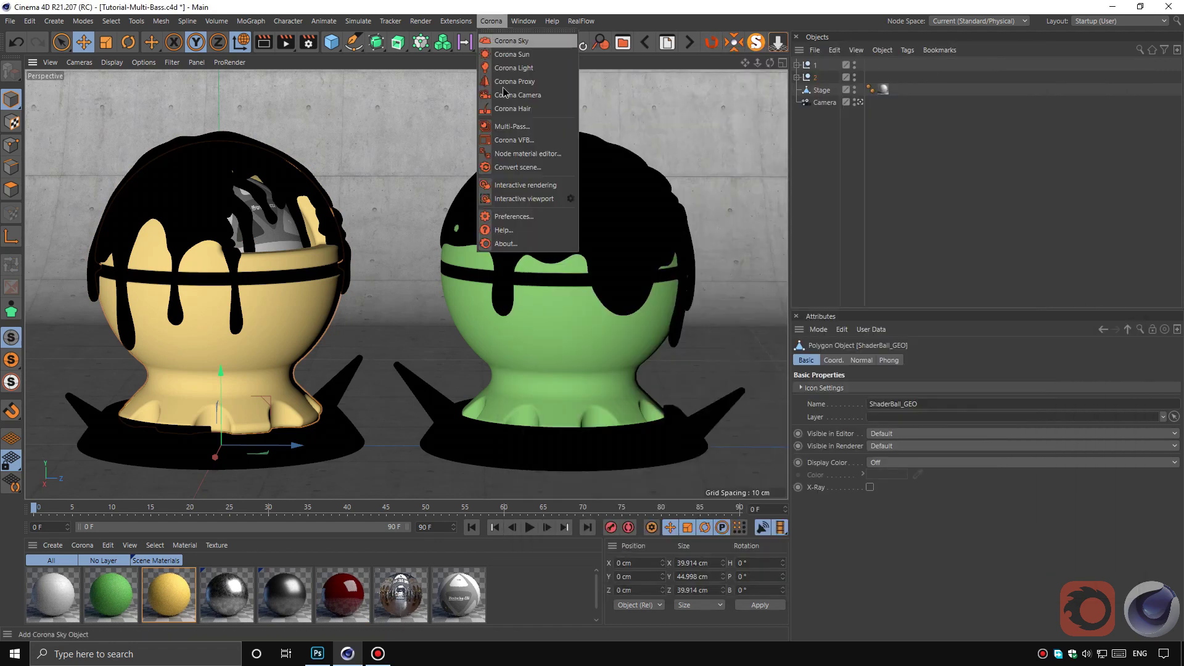
click(528, 141)
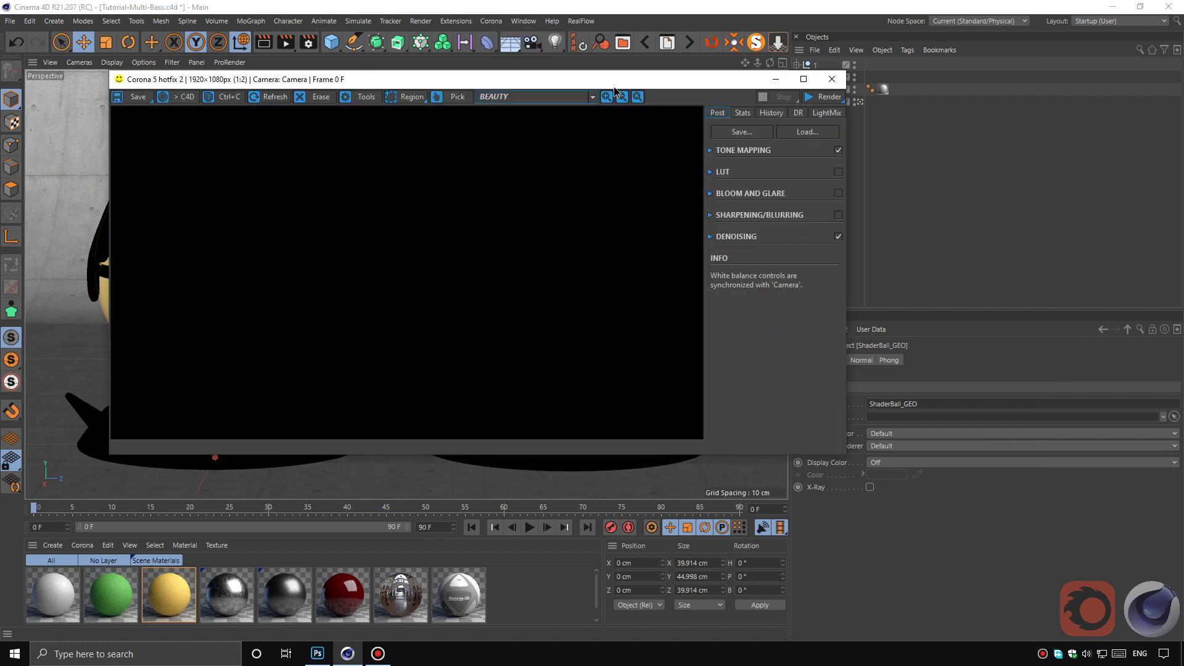
click(824, 96)
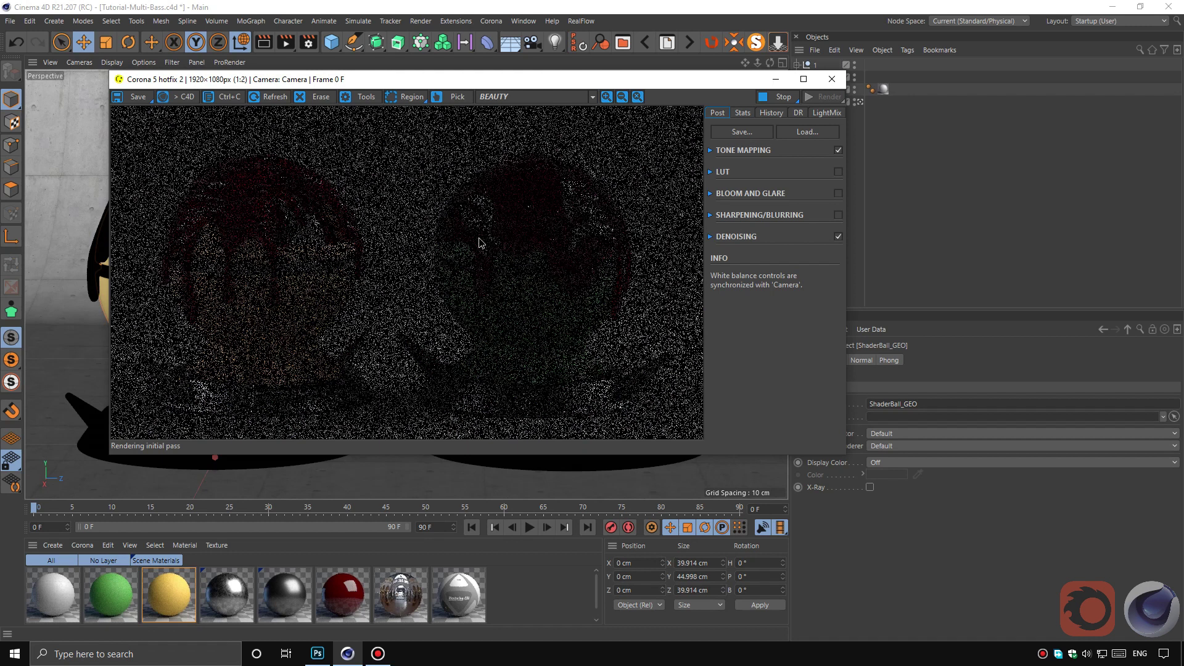
click(592, 97)
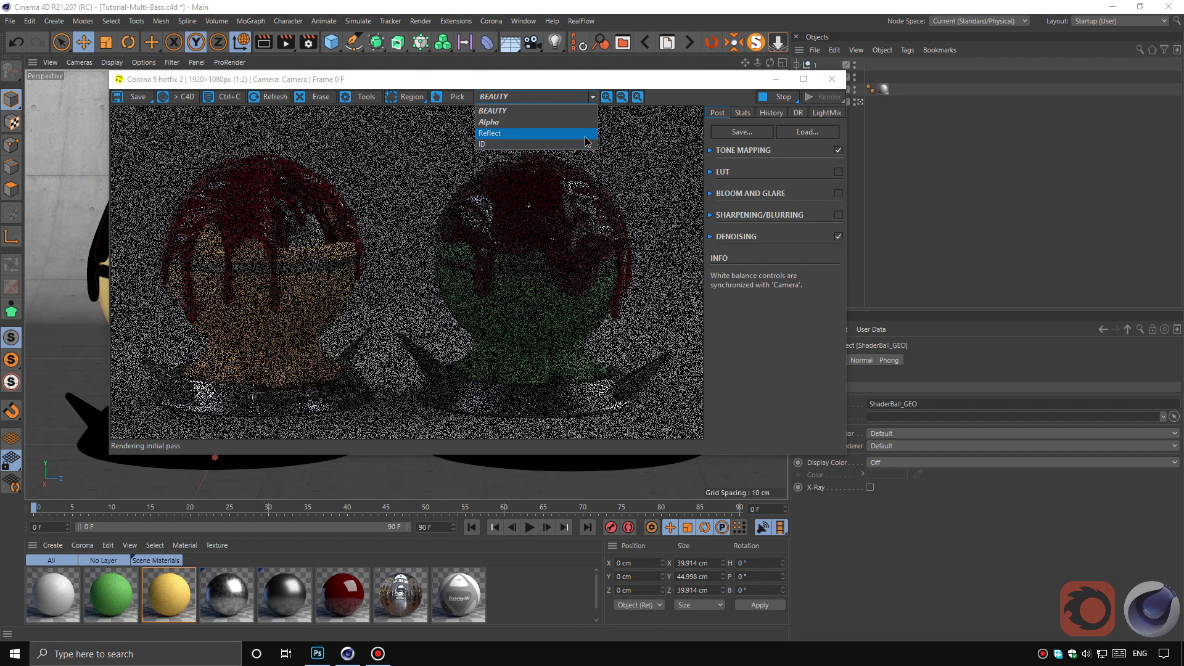
click(585, 137)
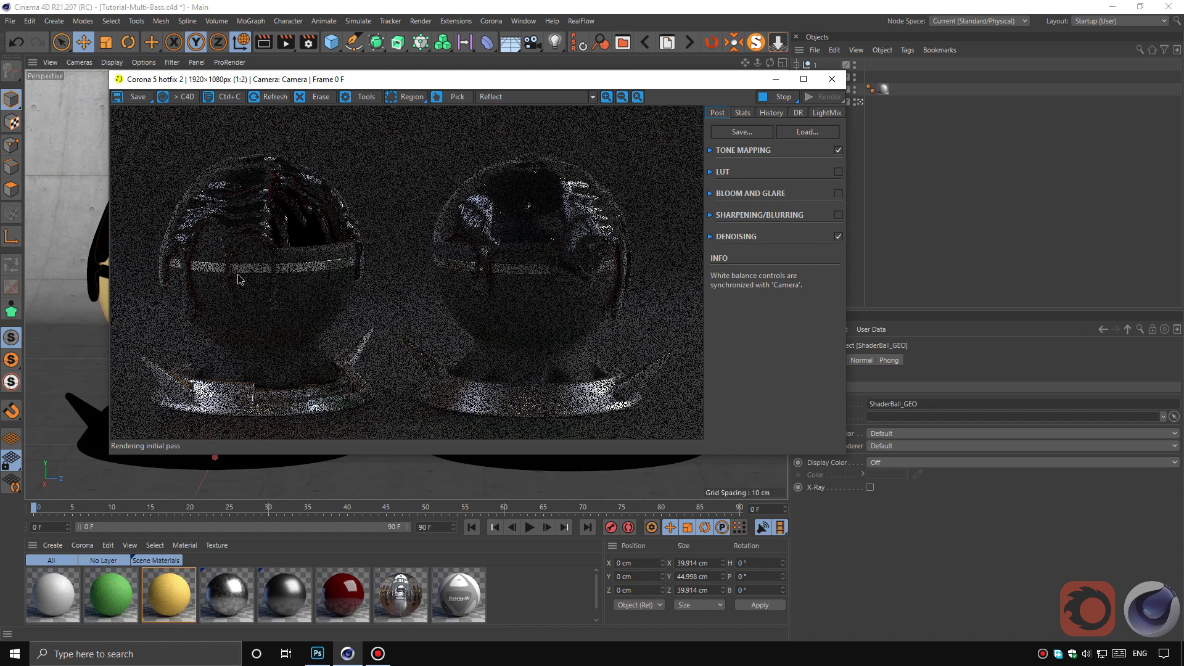
Check the ID pass, return to BEAUTY and stop the render, ready to save.
click(536, 97)
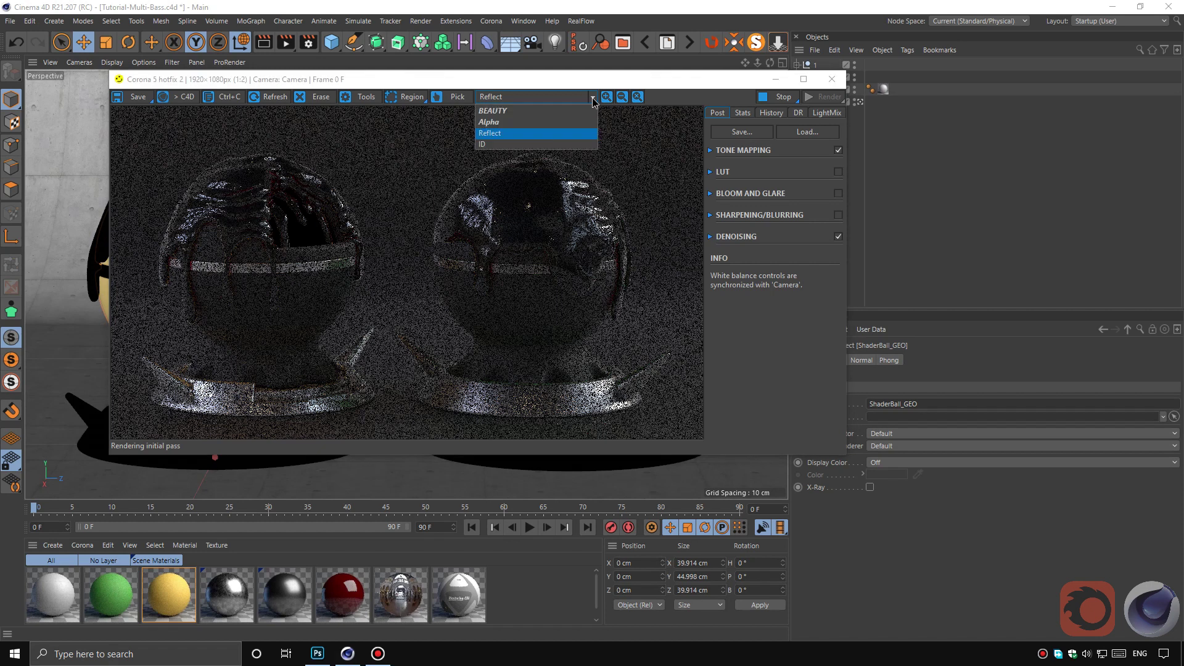
click(541, 151)
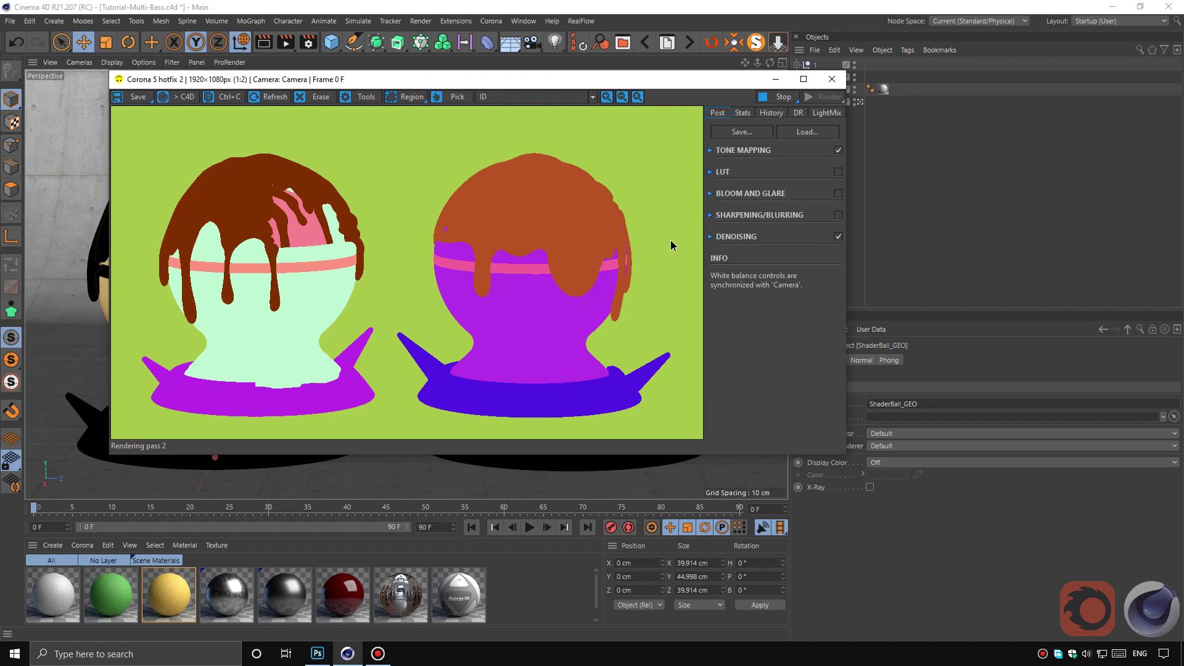
click(590, 97)
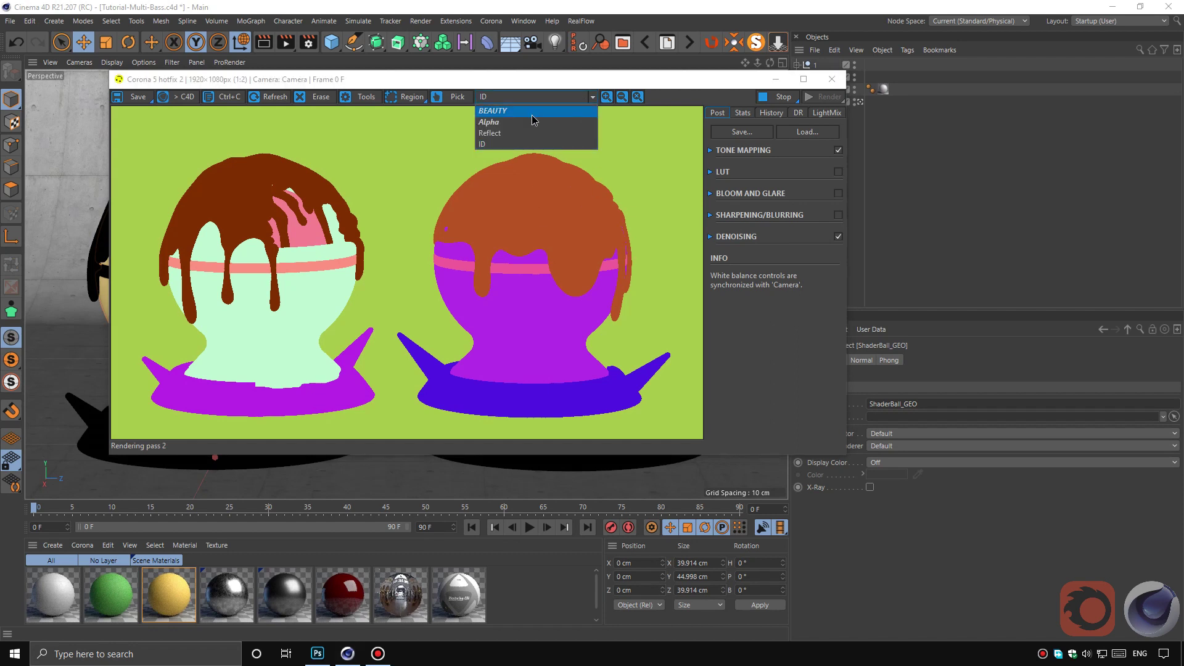
click(534, 120)
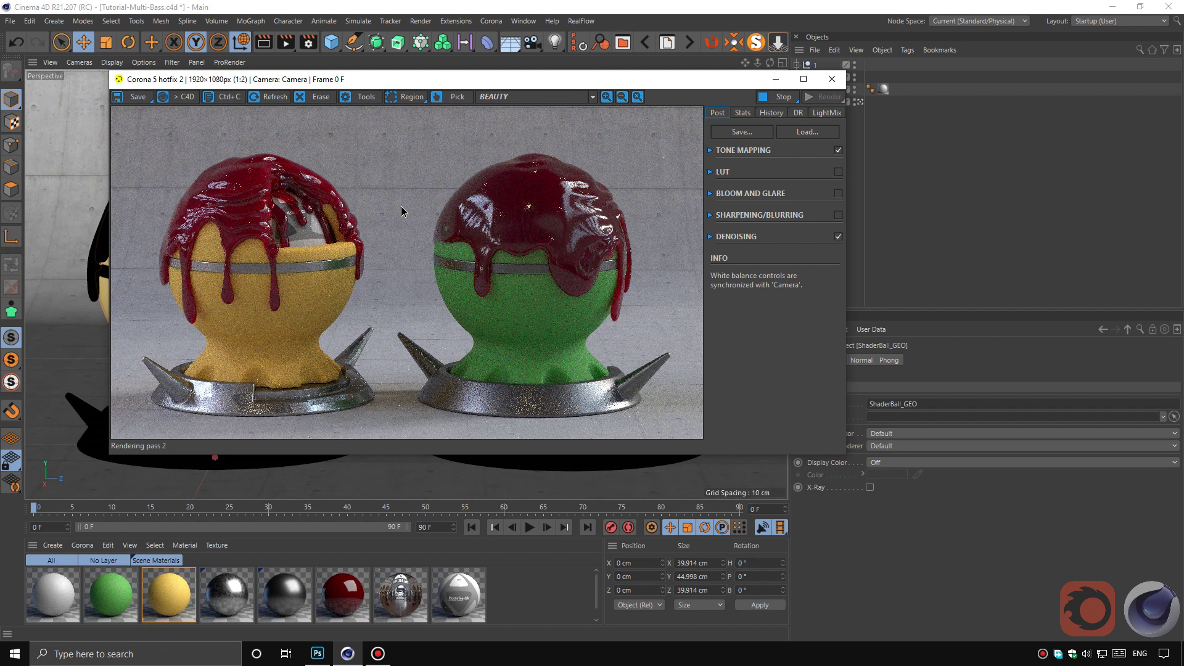
click(778, 97)
click(141, 93)
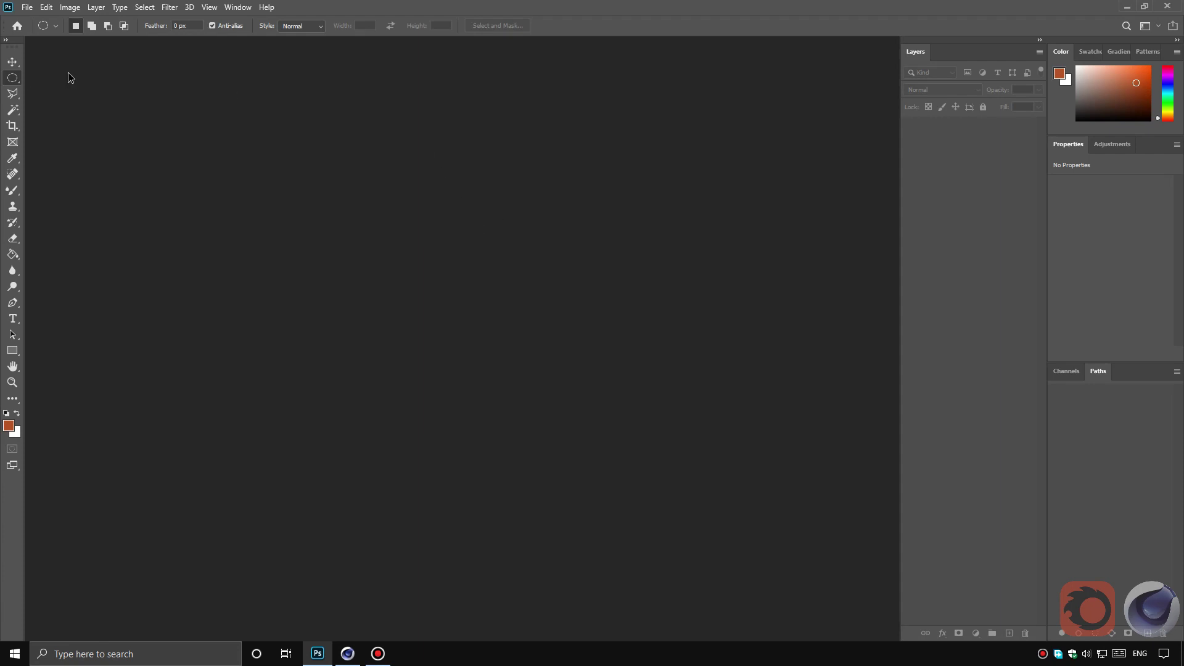
Load 00.jpg, 00_ID.jpg and 00_Reflect.jpg from folder 00 as a layer stack.
click(25, 8)
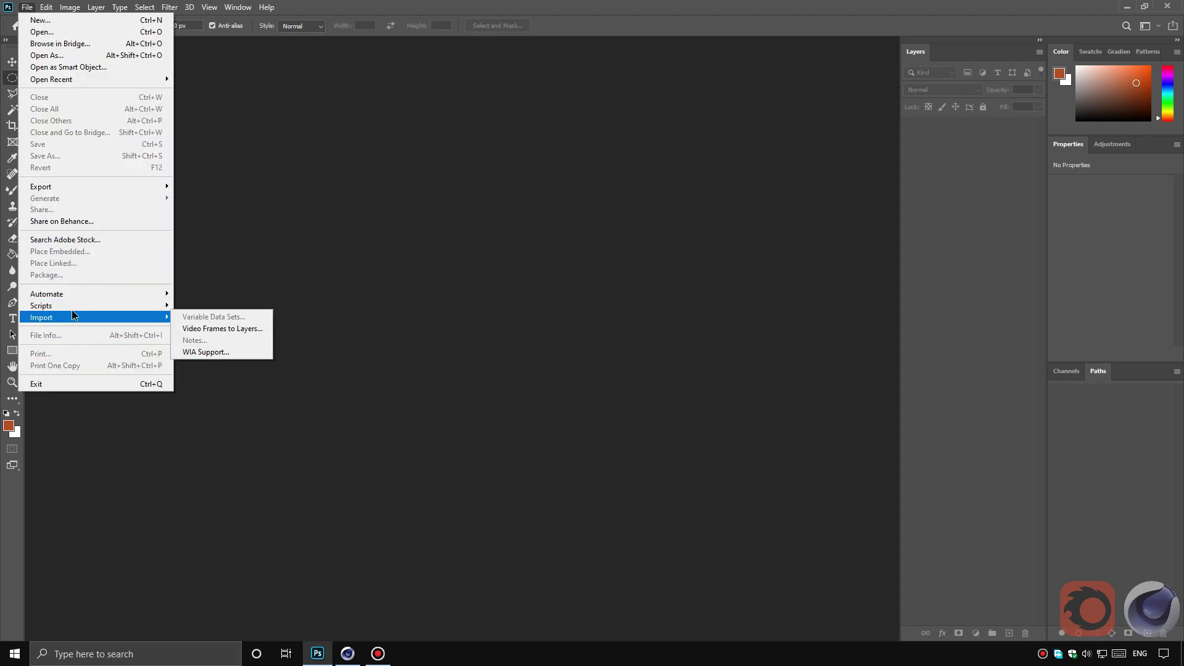
mouse_move(40, 305)
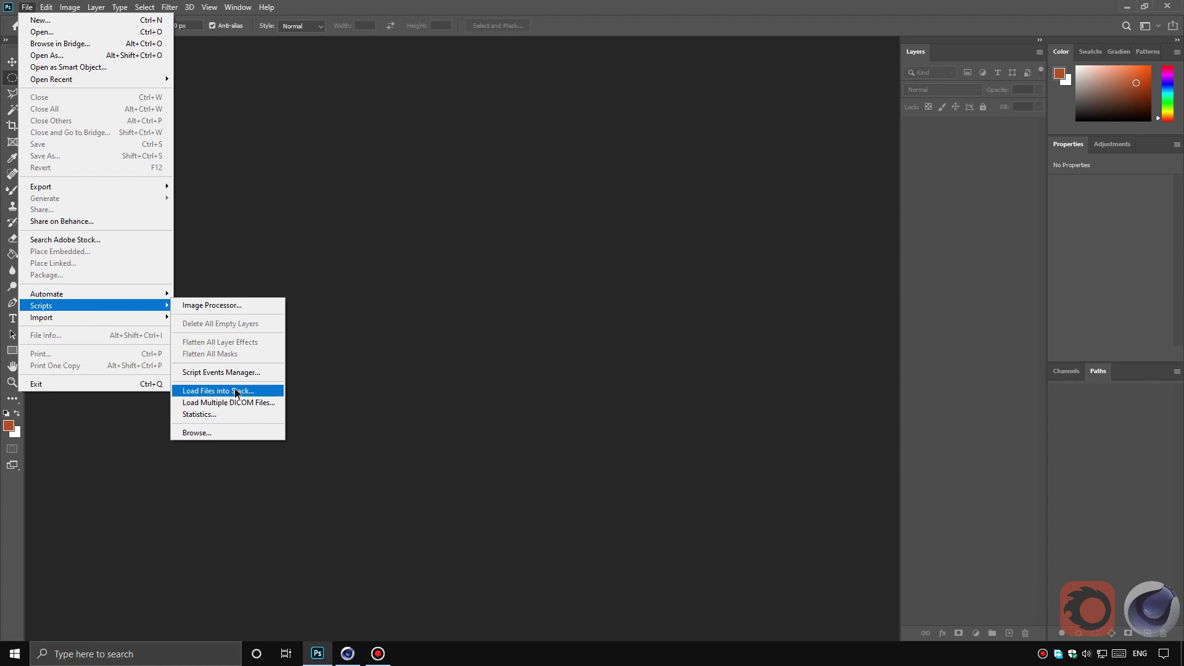
click(232, 394)
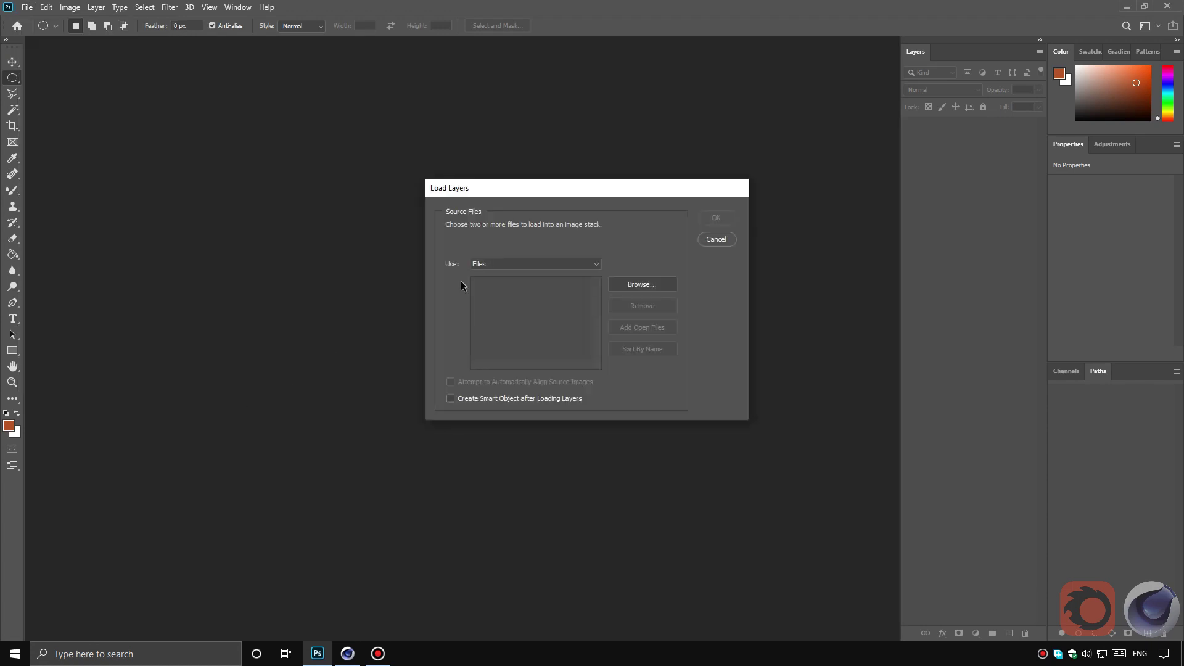
drag(619, 199, 591, 172)
click(618, 256)
mouse_move(679, 184)
mouse_down()
mouse_move(534, 155)
mouse_move(512, 120)
mouse_up()
double_click(374, 209)
drag(344, 304, 605, 224)
click(709, 414)
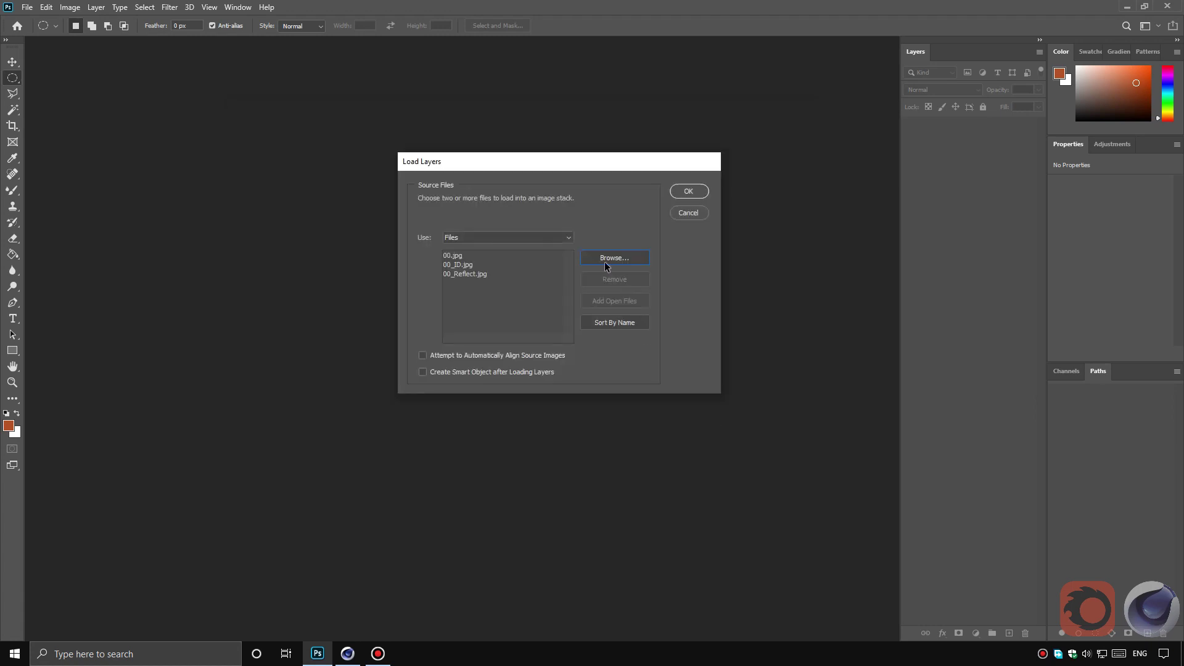
click(684, 193)
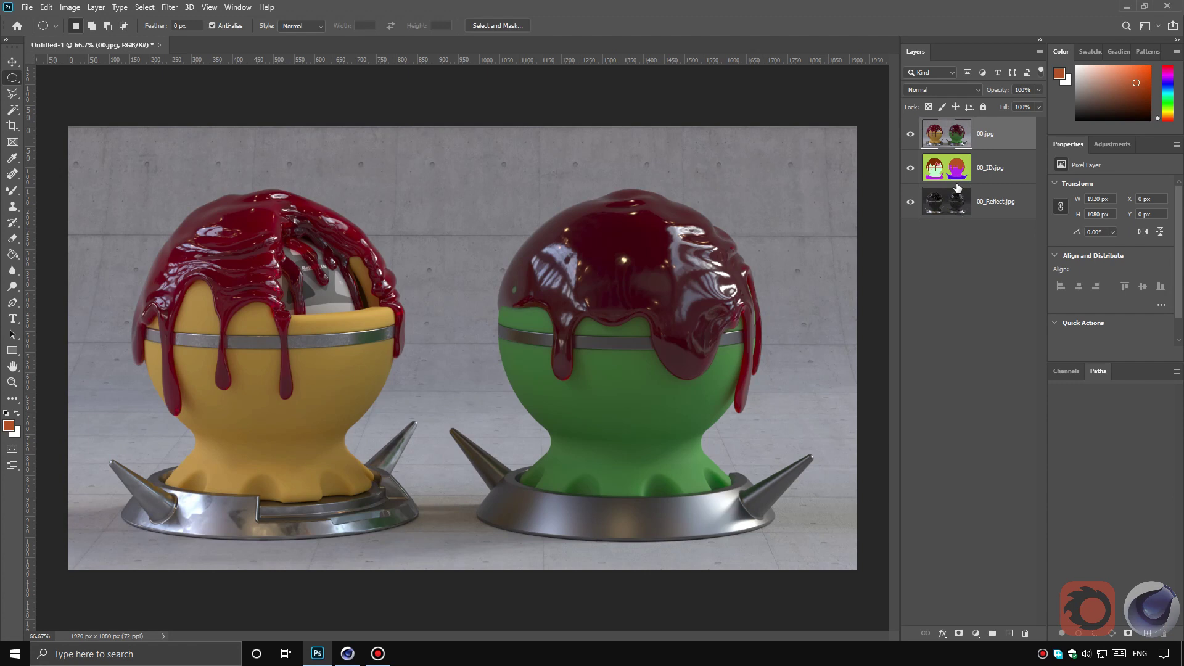
Reorder layers: 00_ID.jpg at the bottom, 00_Reflect.jpg on top above 00.jpg.
drag(957, 181, 957, 232)
key(alt+bracketleft)
key(alt+bracketleft)
key(alt+bracketright)
click(965, 139)
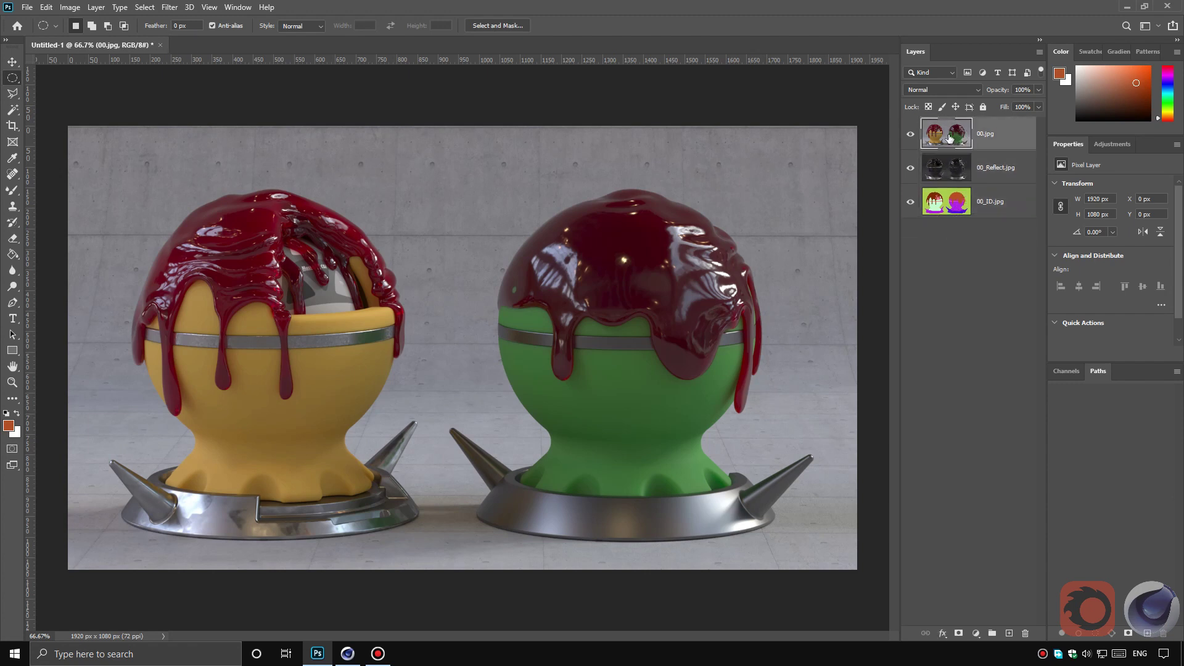
click(958, 172)
click(955, 206)
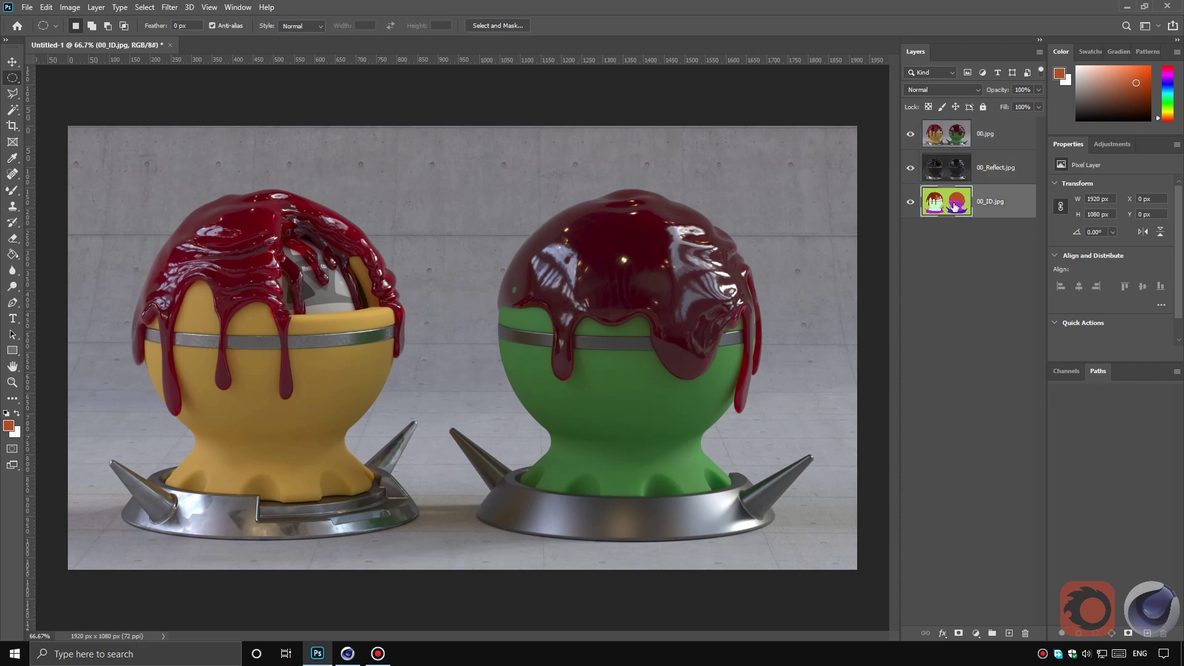
drag(953, 176, 976, 131)
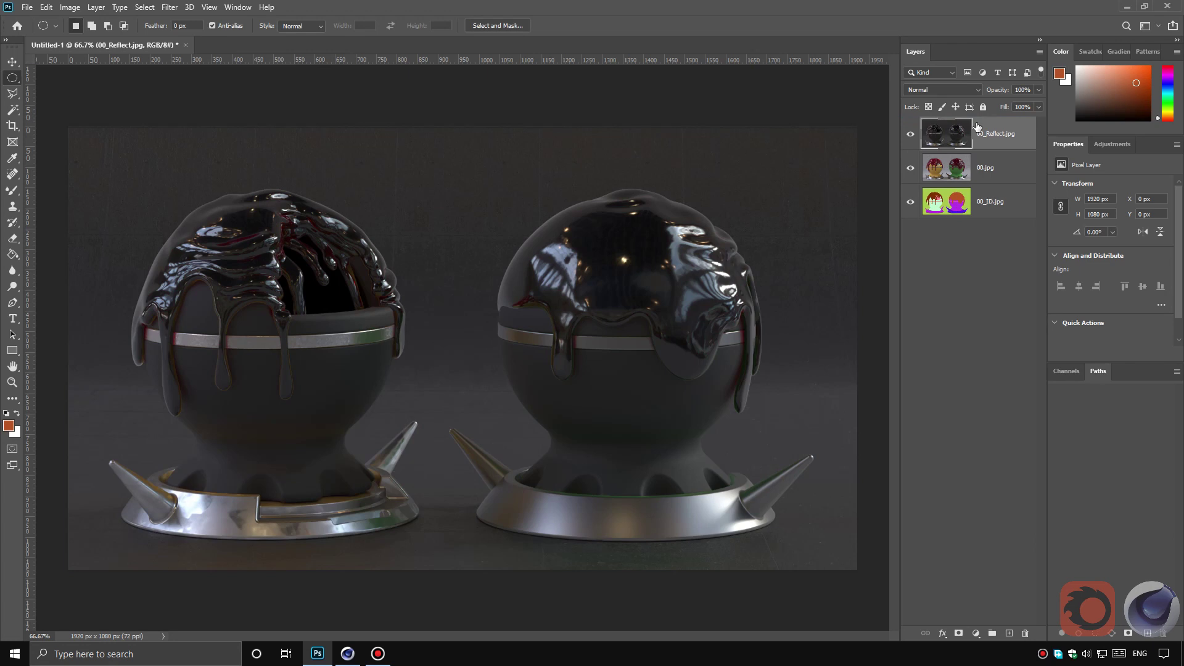
Set 00_Reflect.jpg to Screen blend mode at 50% opacity.
click(982, 90)
click(962, 164)
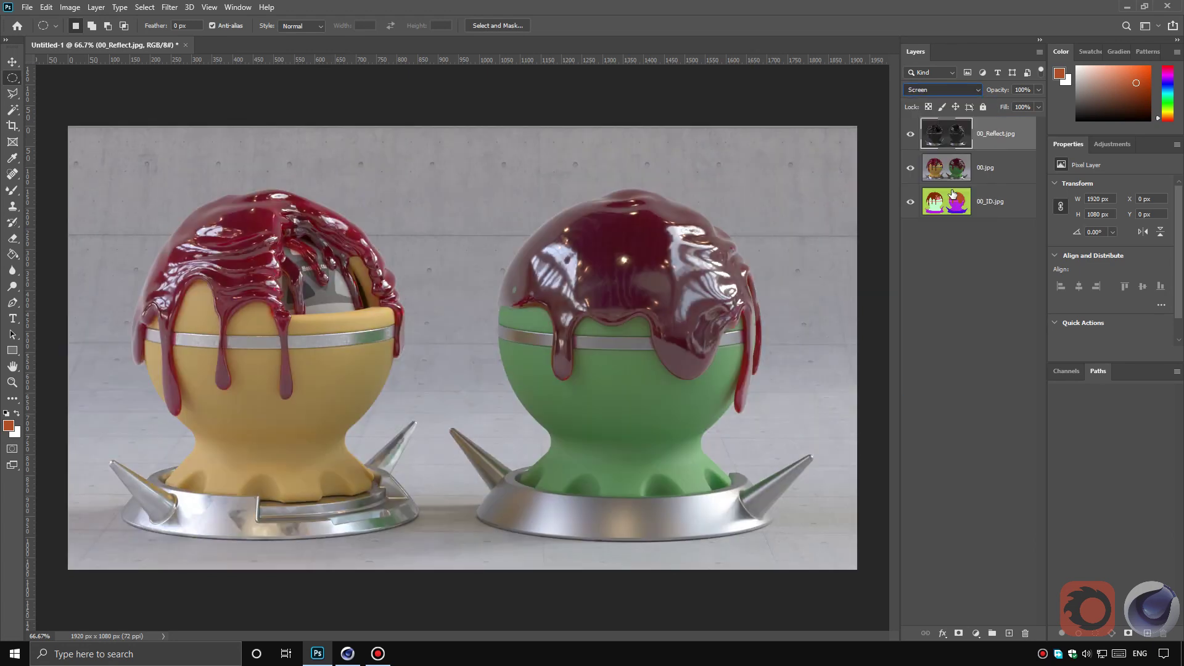
mouse_move(1038, 89)
mouse_down()
mouse_move(1036, 106)
mouse_move(963, 106)
mouse_move(1061, 118)
mouse_move(959, 119)
mouse_move(1085, 120)
mouse_move(957, 122)
mouse_move(1071, 125)
mouse_move(1020, 116)
mouse_up()
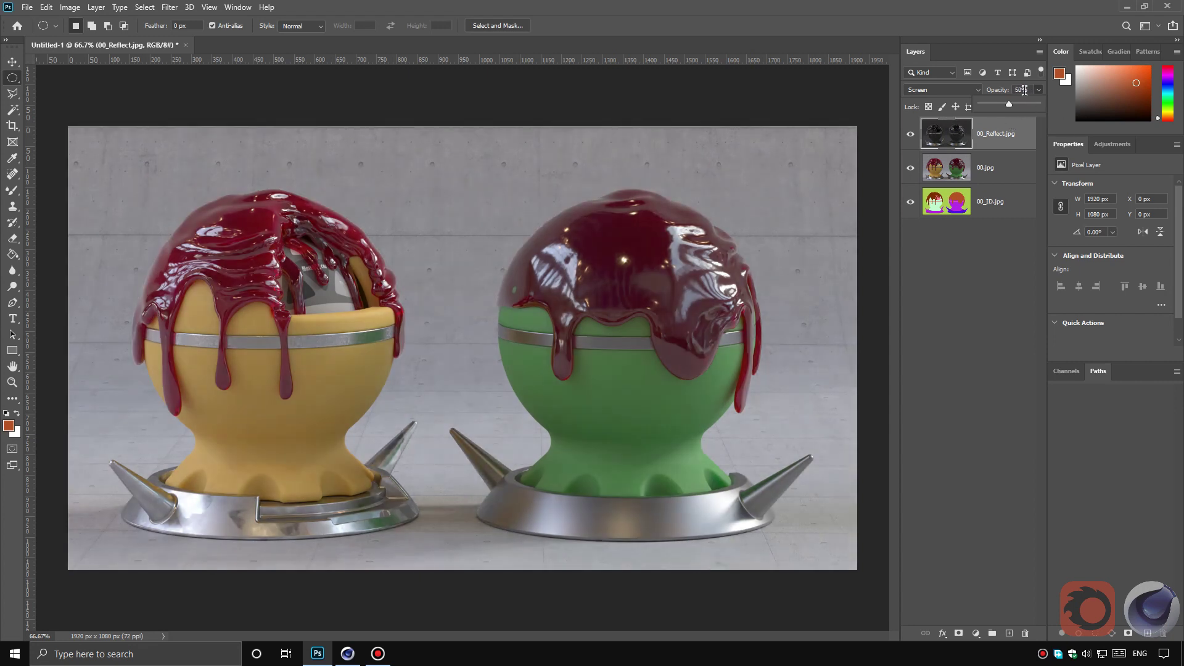
click(999, 256)
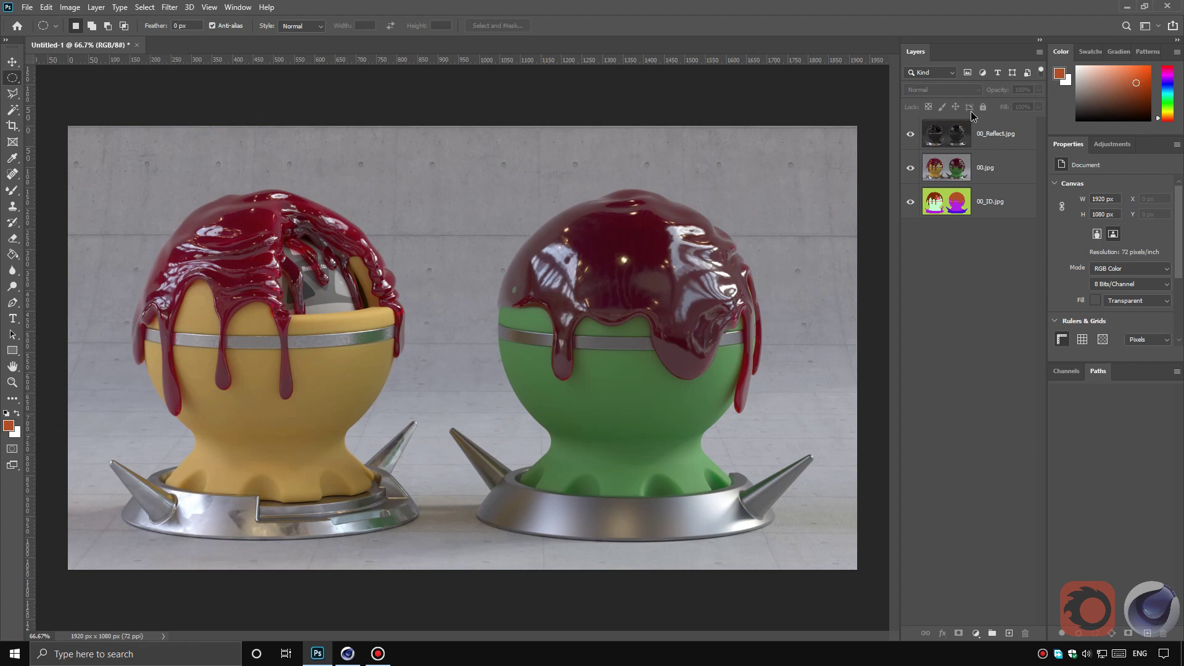
click(997, 143)
Merge 00_Reflect.jpg and 00.jpg into one 00_Reflect.jpg layer above 00_ID.jpg.
shift+click(999, 172)
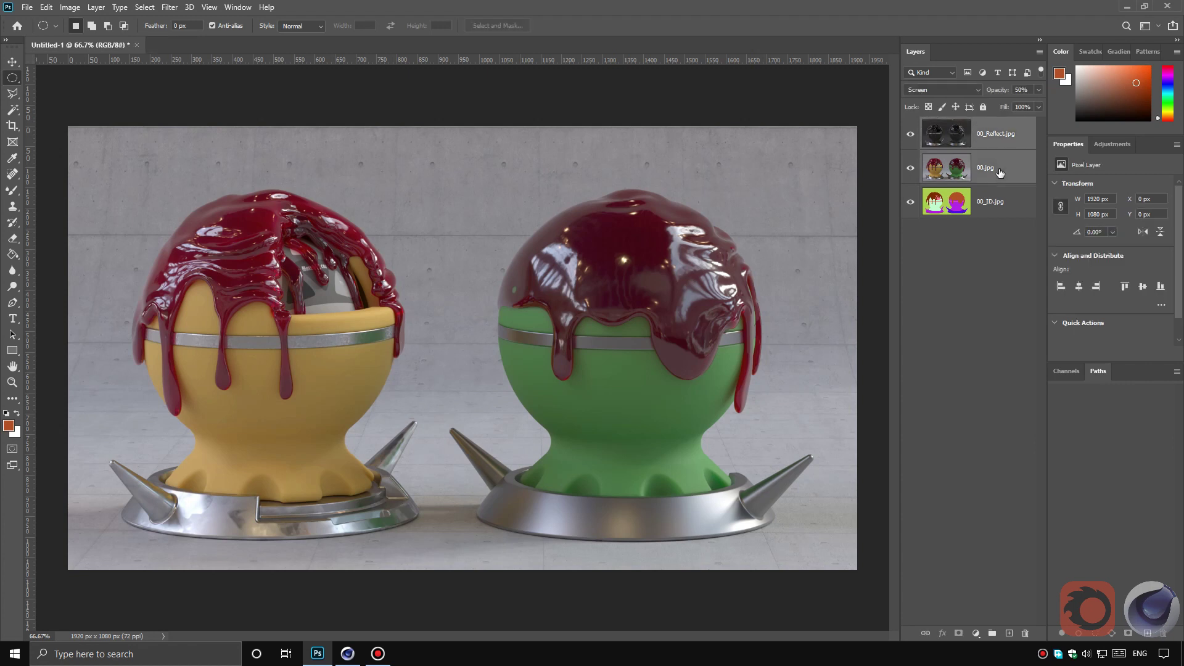
right_click(1000, 174)
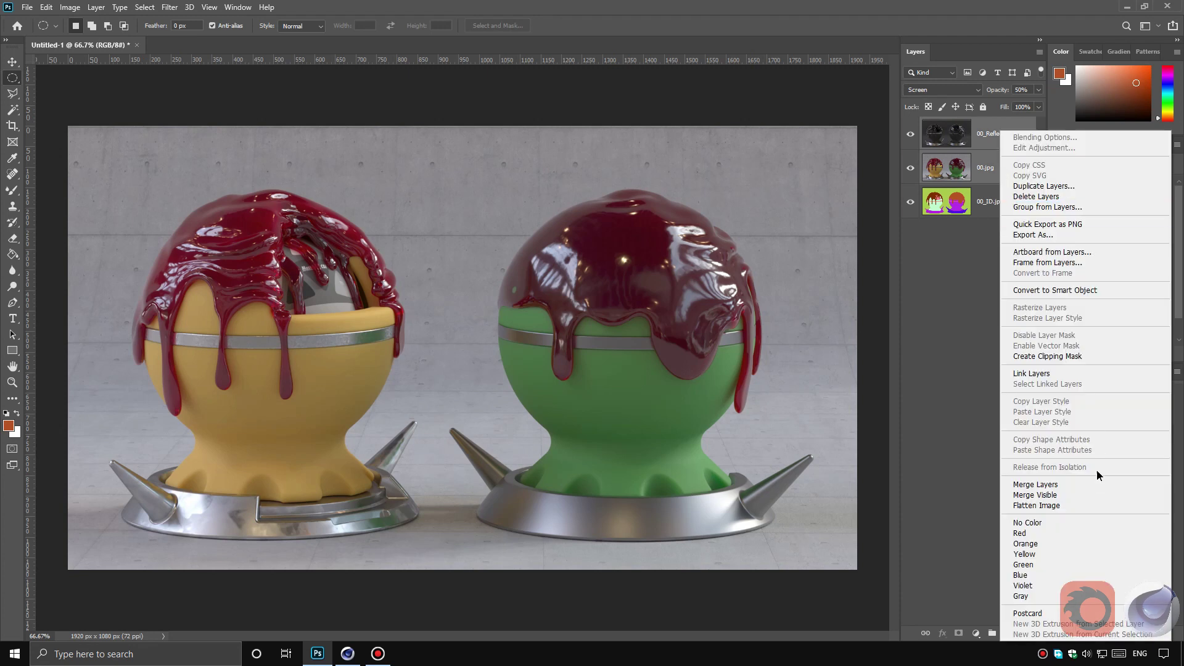
click(1080, 489)
click(967, 243)
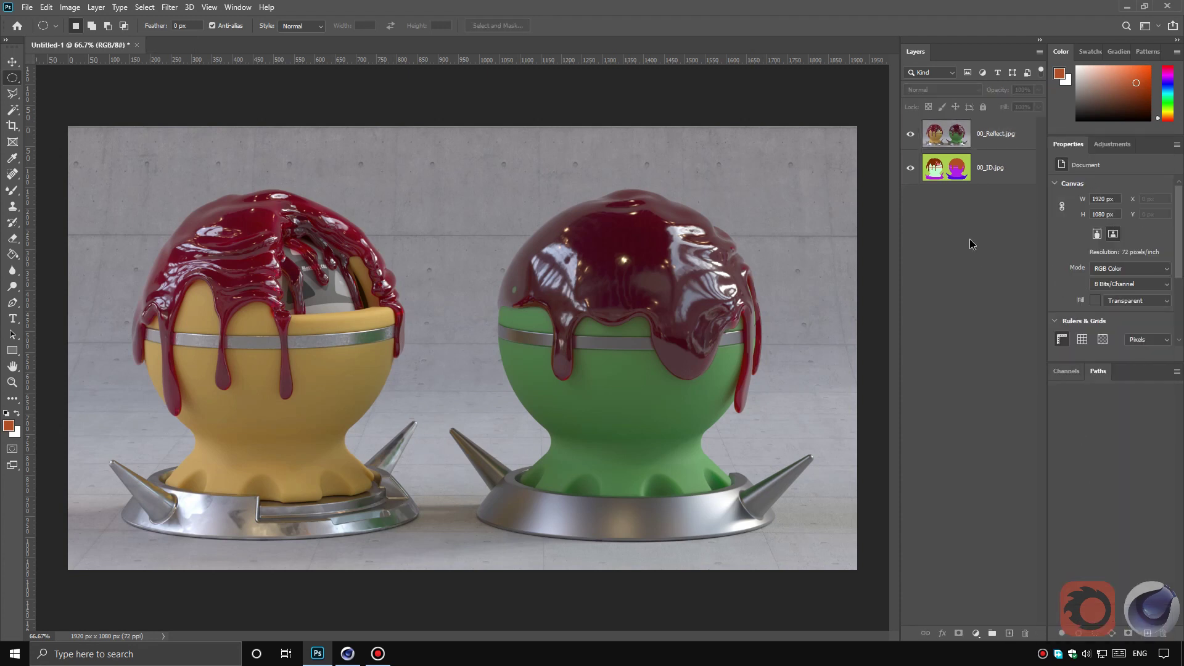
click(951, 137)
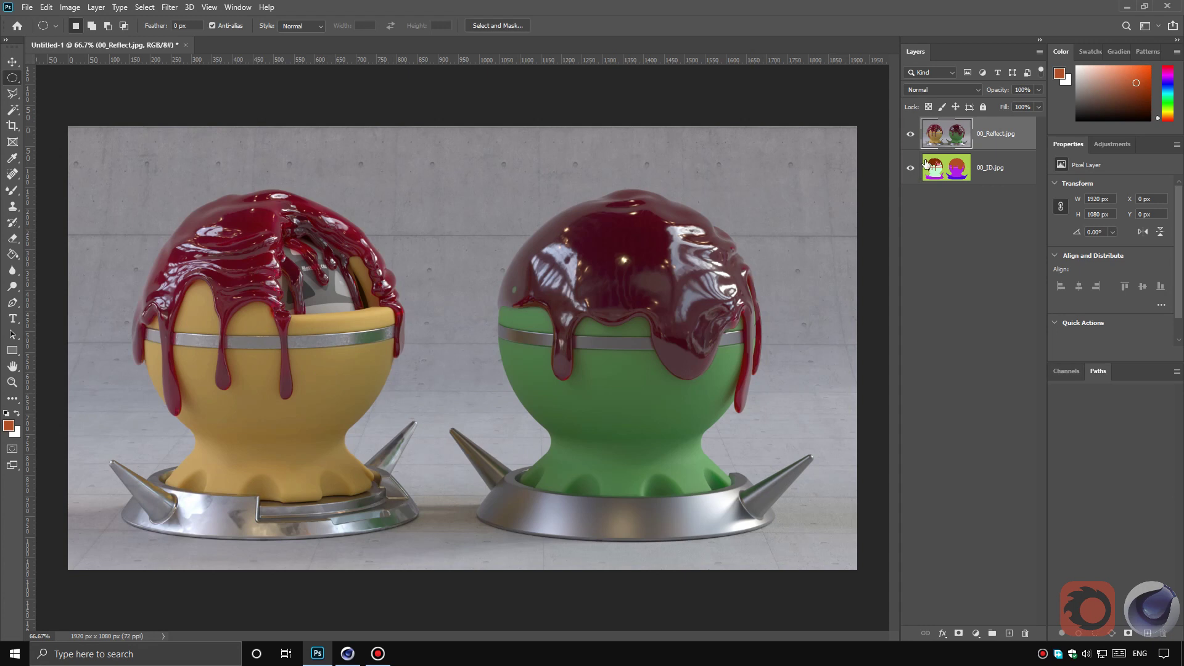
Color Range-select the left sculpture's drips on 00_ID.jpg, then reshow 00_Reflect.jpg.
click(910, 134)
click(937, 167)
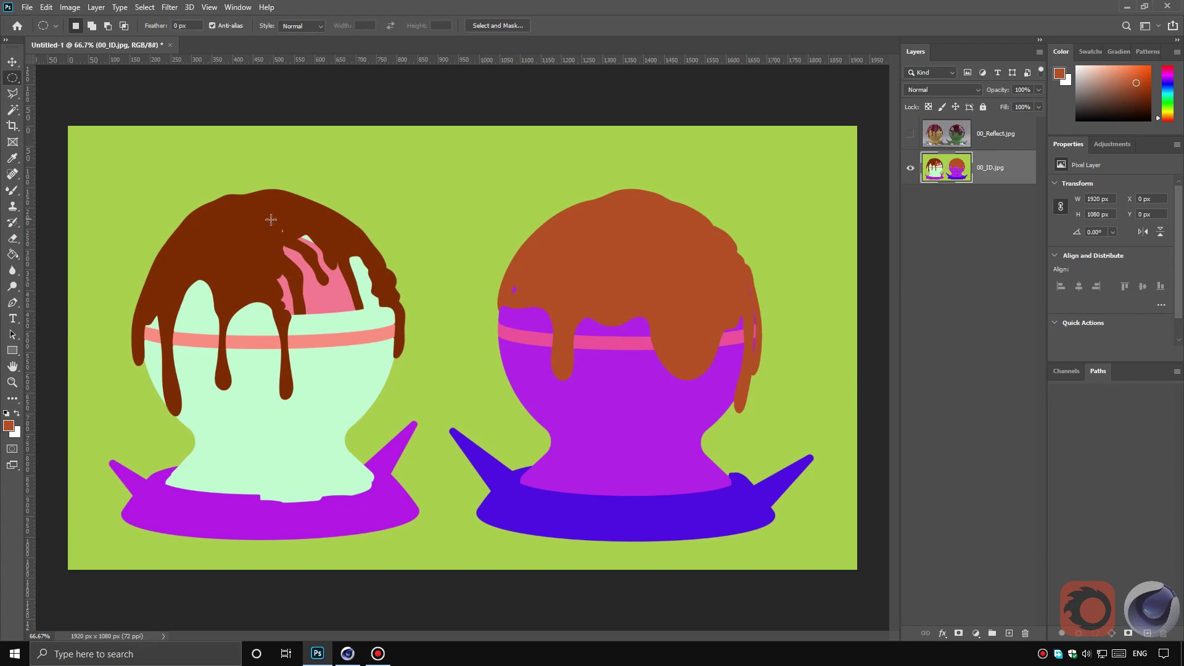
click(145, 6)
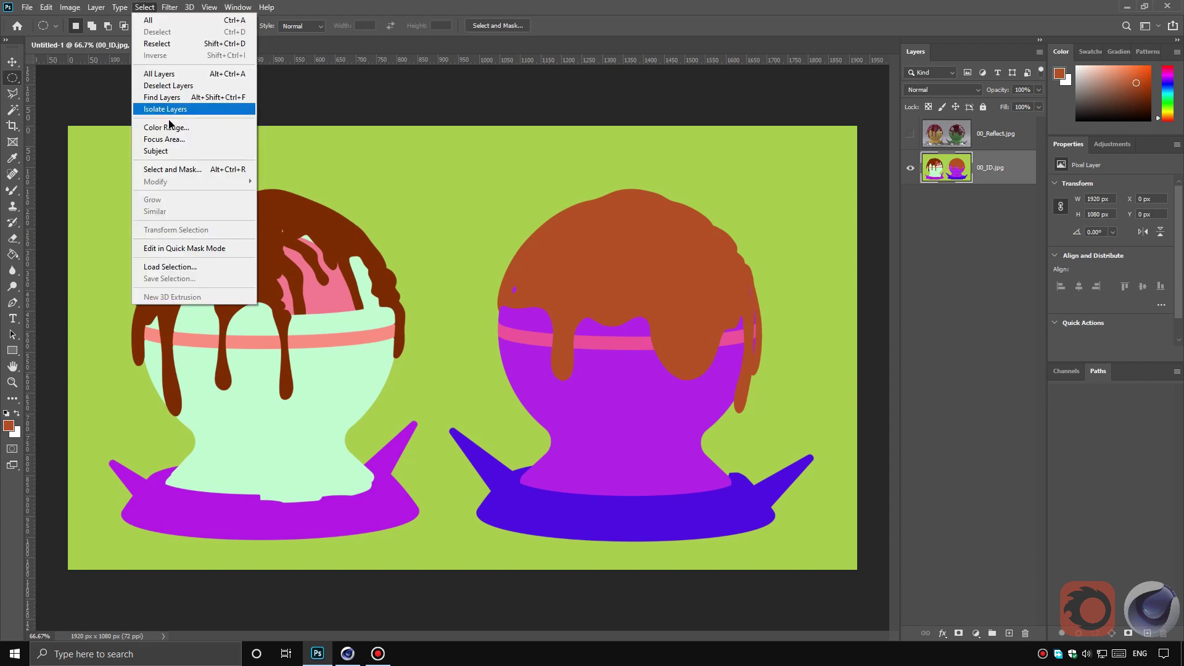
click(191, 128)
click(263, 204)
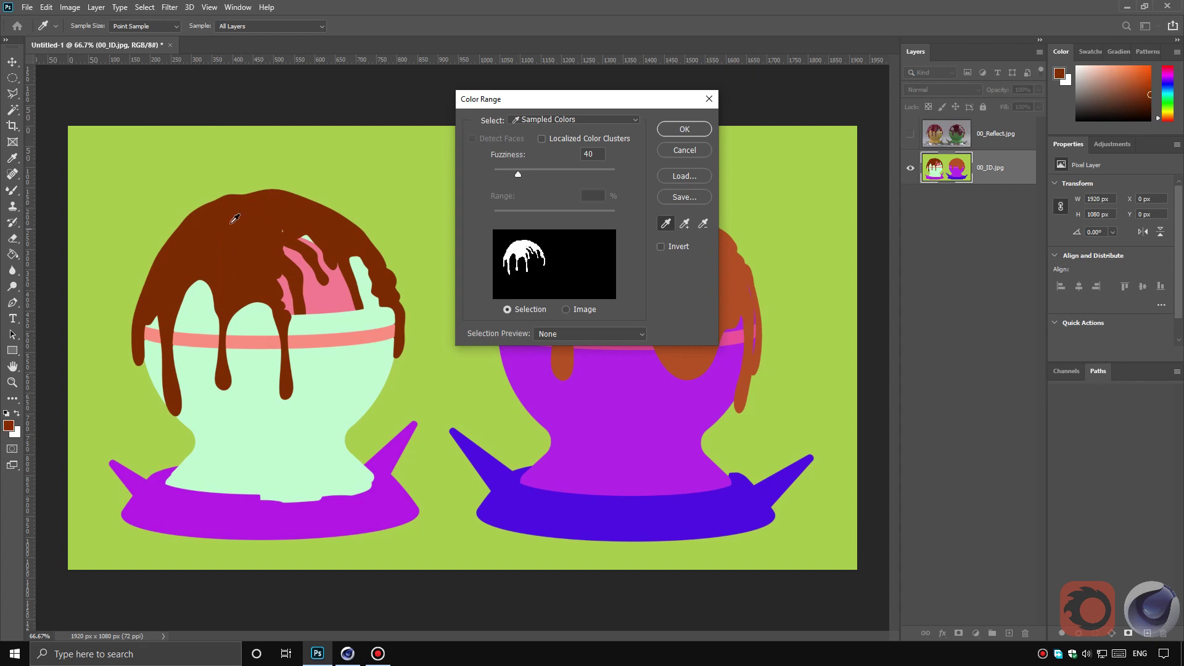
click(683, 129)
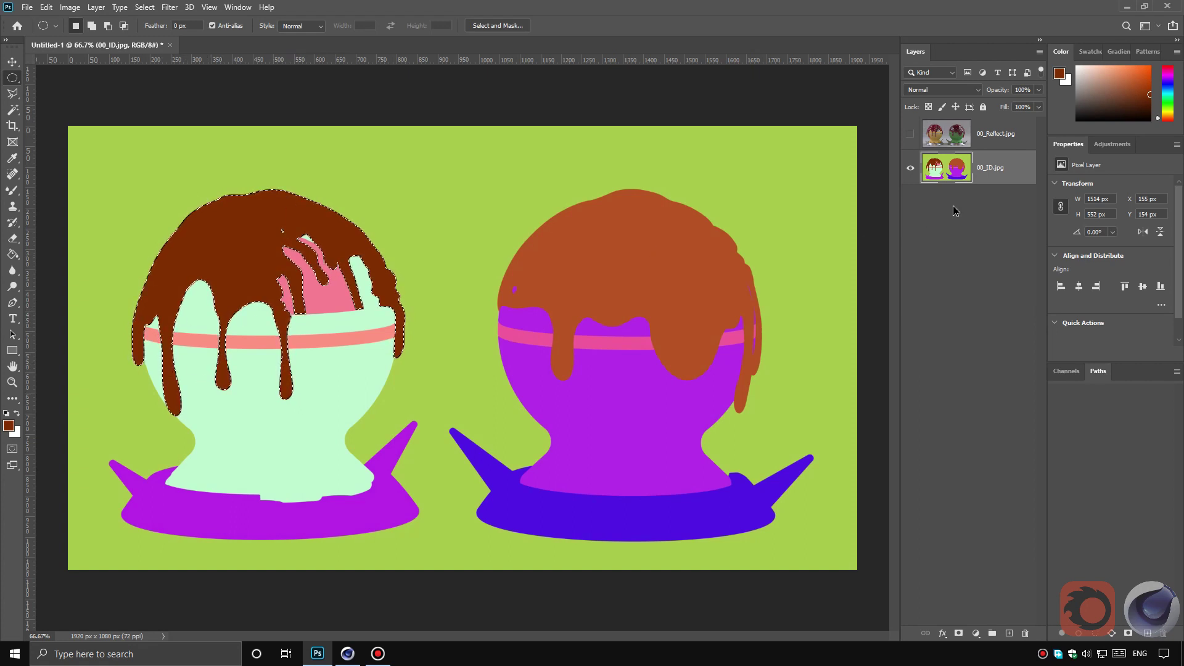
click(910, 134)
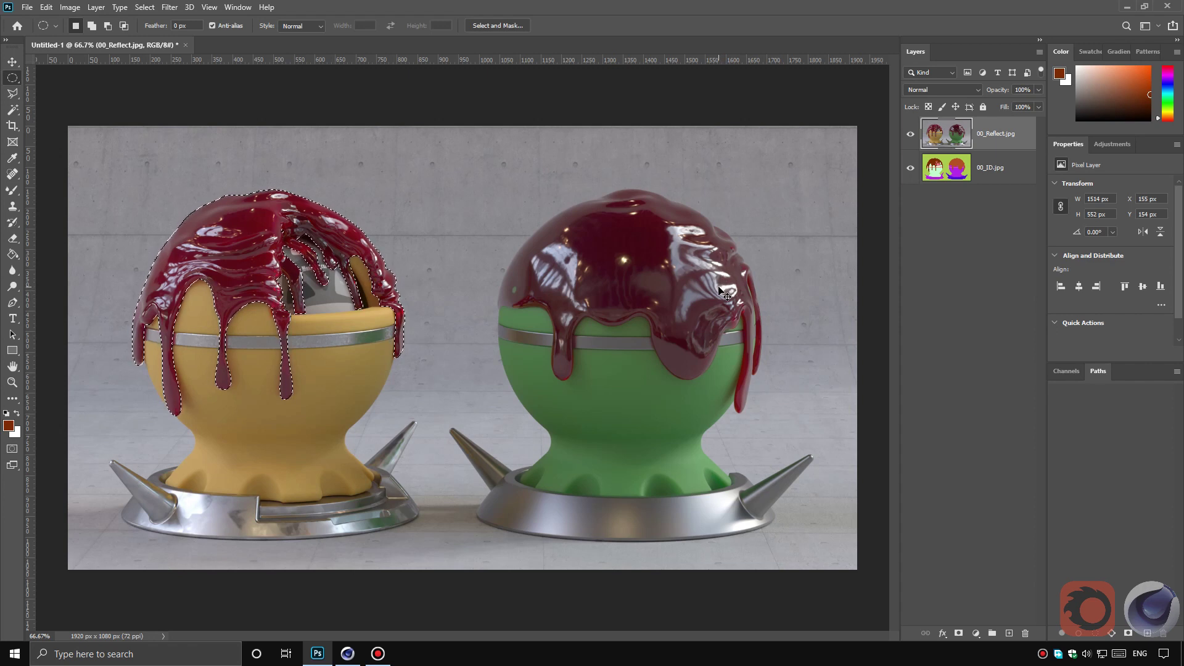
Copy the drips to Layer 1 and tint them with a masked Hue/Saturation: Hue -57, Saturation -34.
key(ctrl+j)
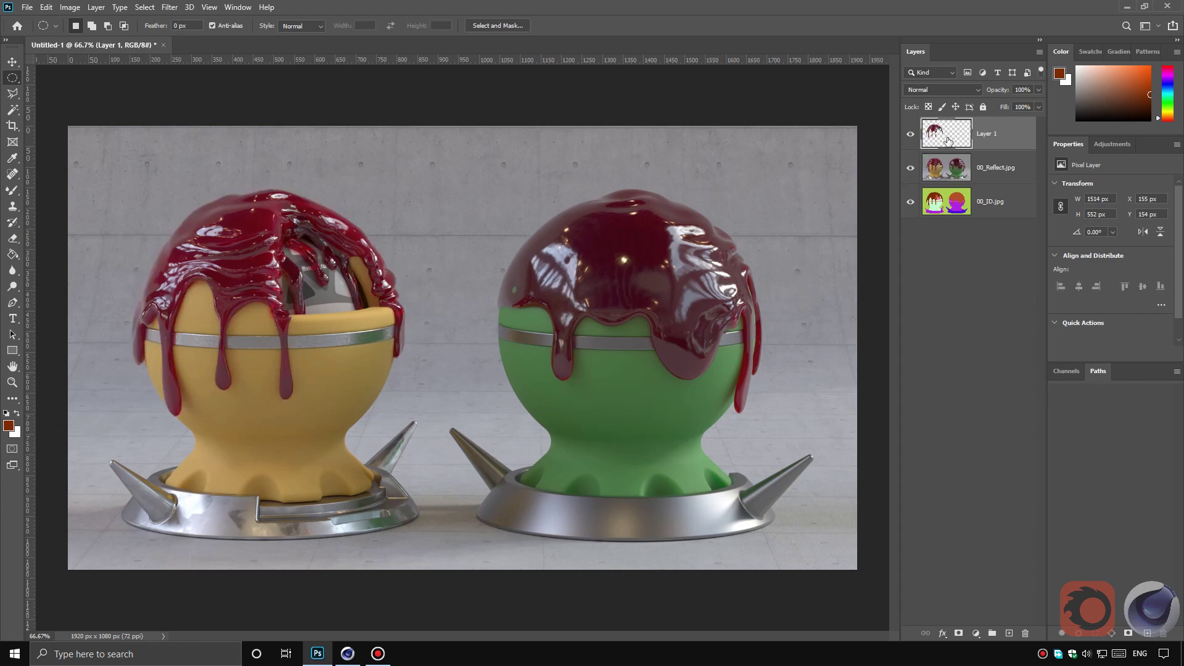
right_click(946, 138)
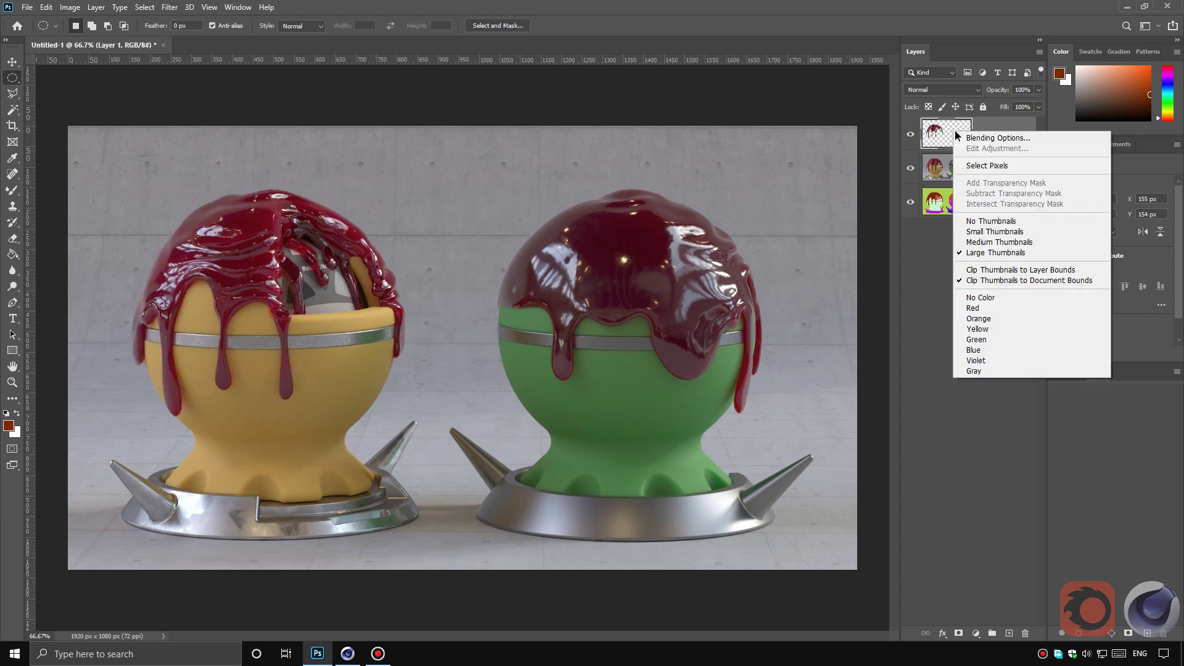
click(1022, 167)
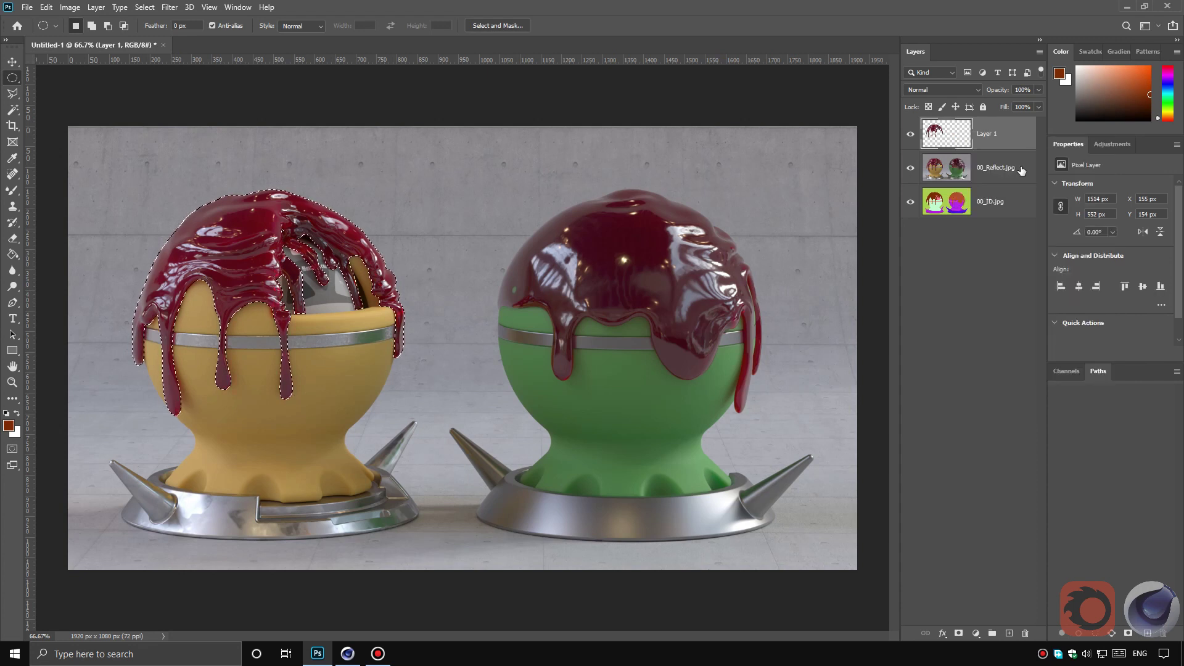
click(1112, 144)
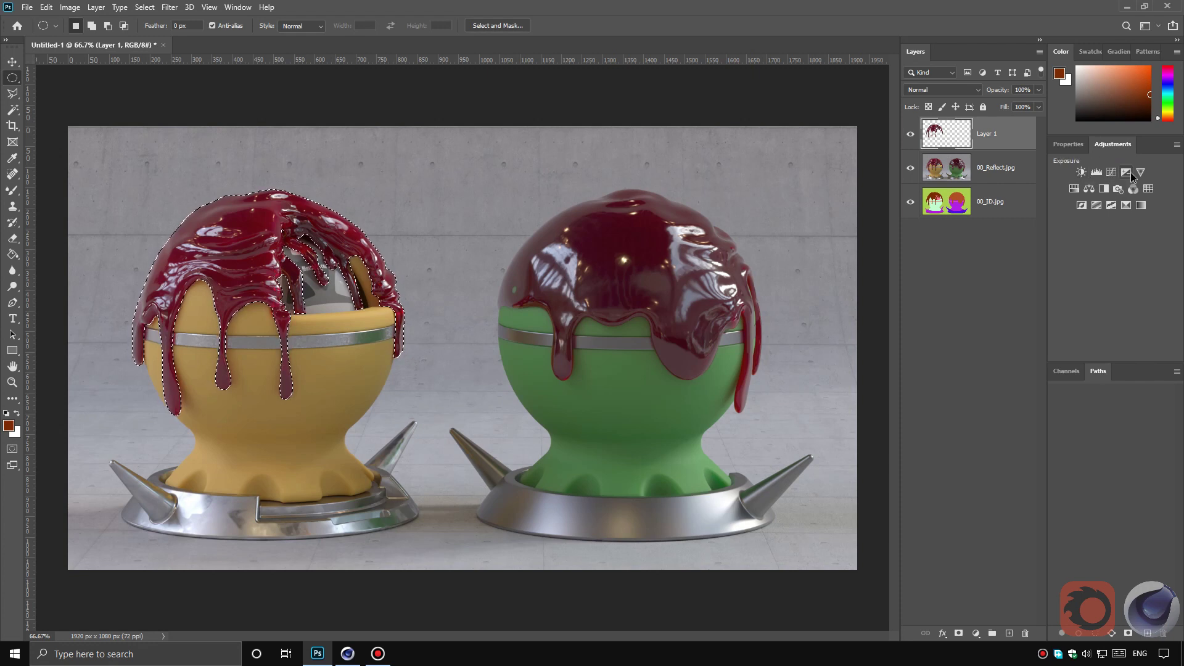
click(1079, 189)
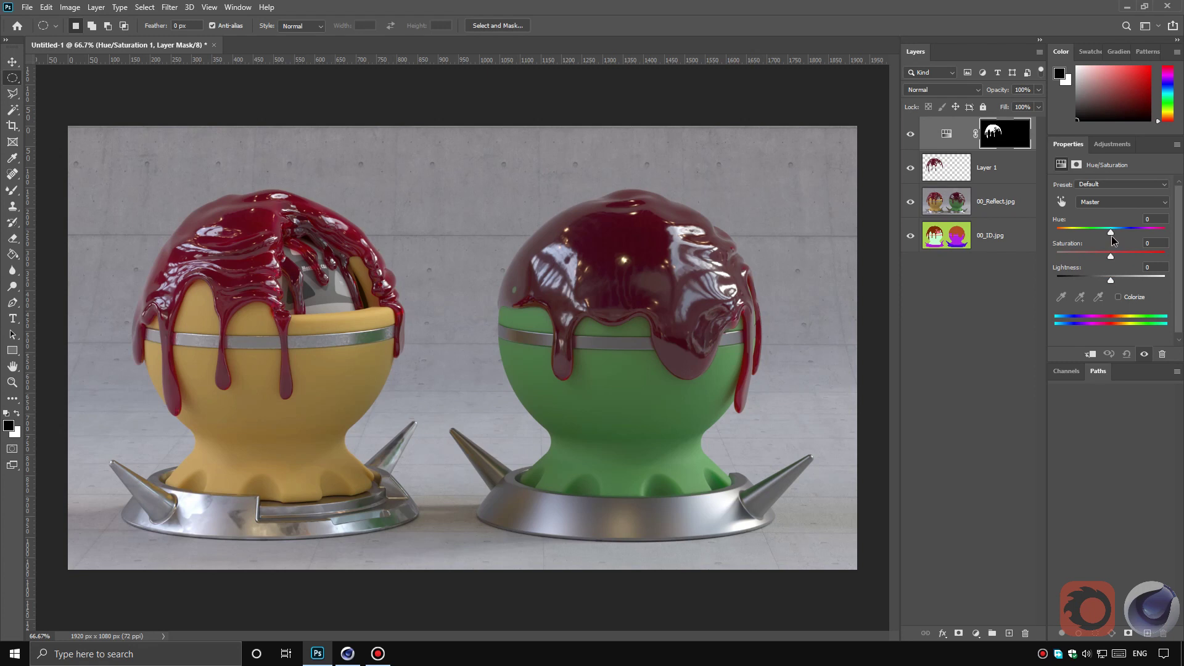
drag(1112, 235, 1084, 240)
drag(1111, 255, 1097, 256)
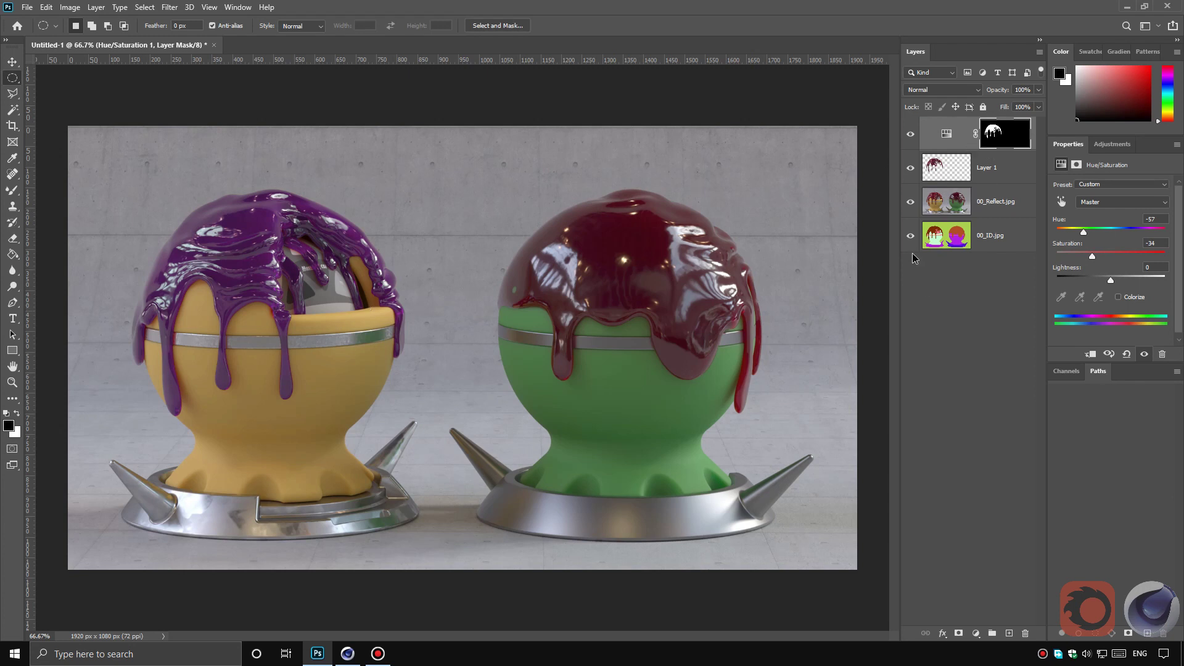
Hide the upper layers and Color Range-select the purple bodies on 00_ID.jpg.
click(960, 238)
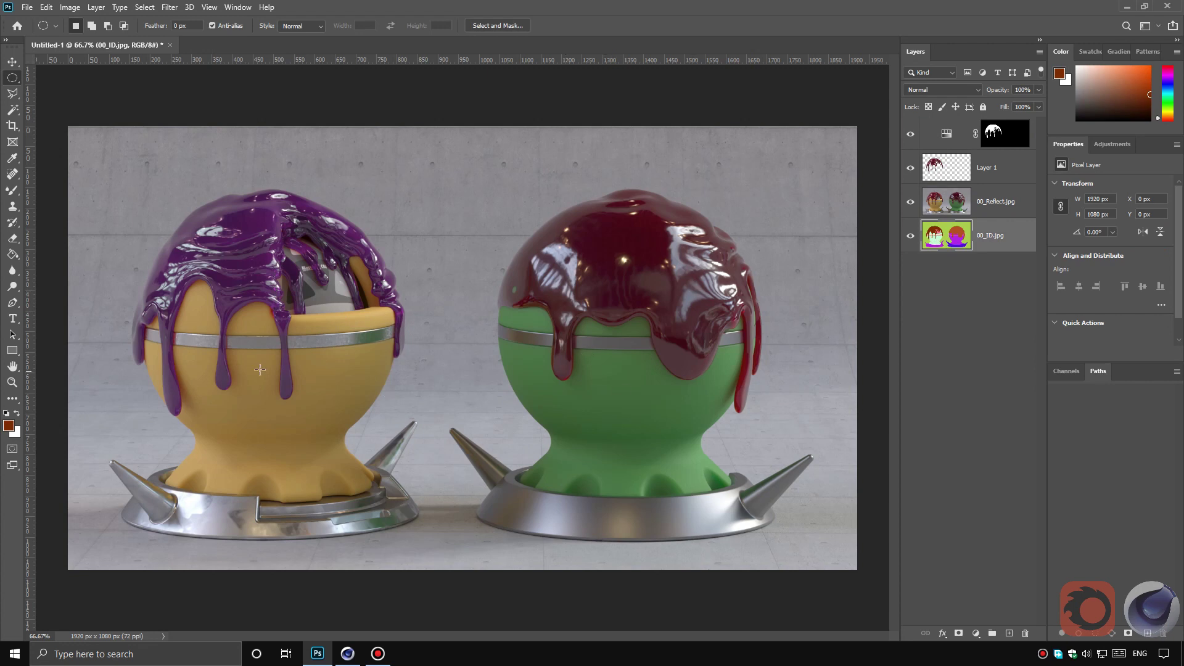
click(935, 188)
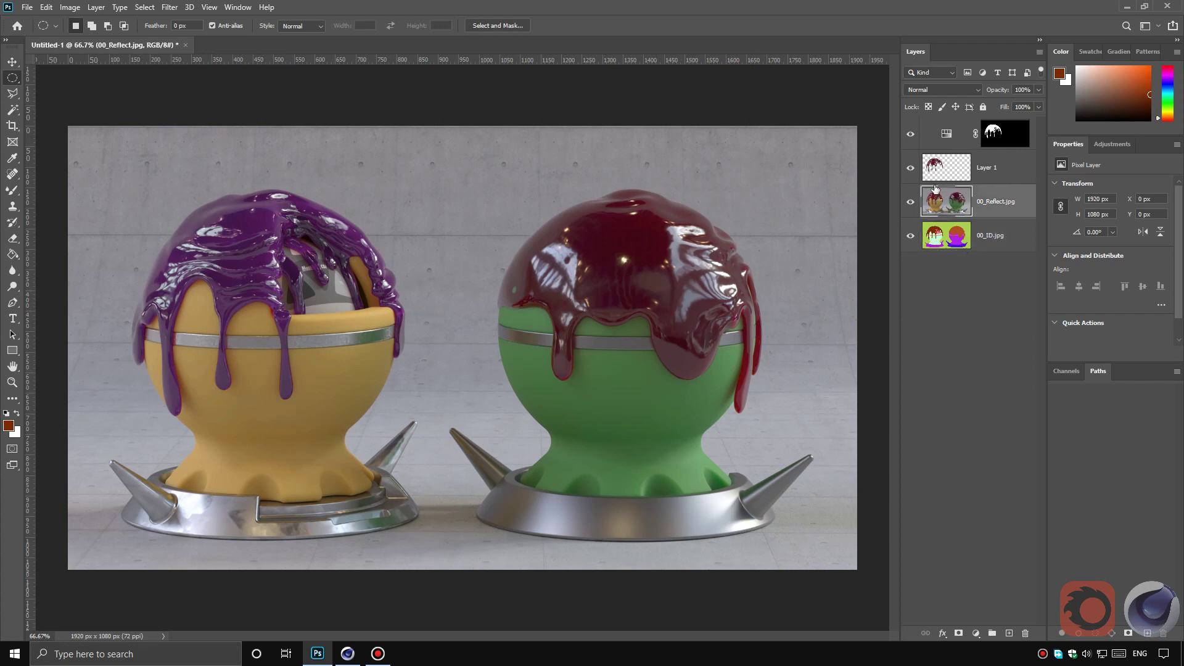
click(910, 134)
click(910, 202)
click(940, 242)
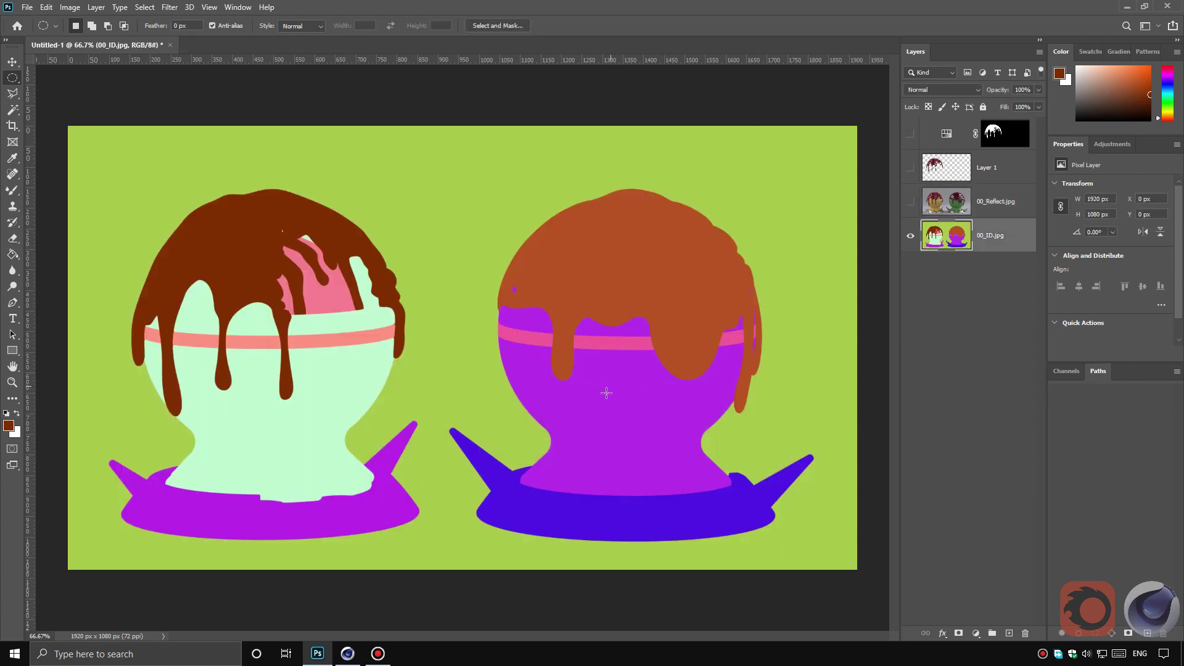
click(169, 7)
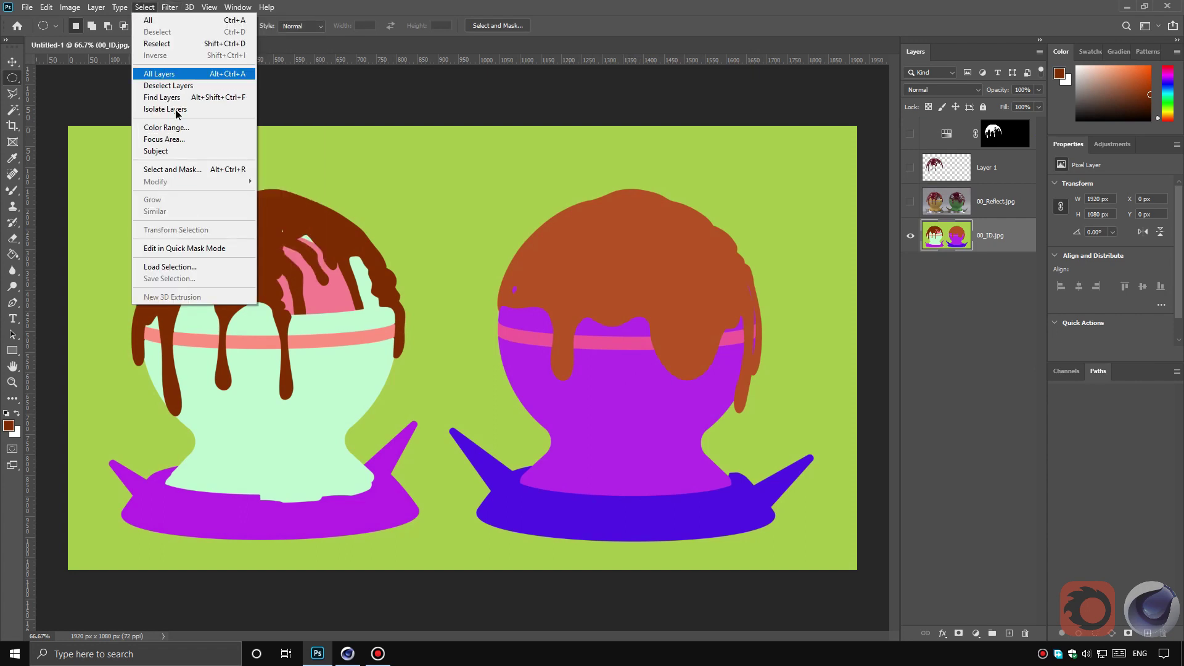
click(176, 127)
click(603, 456)
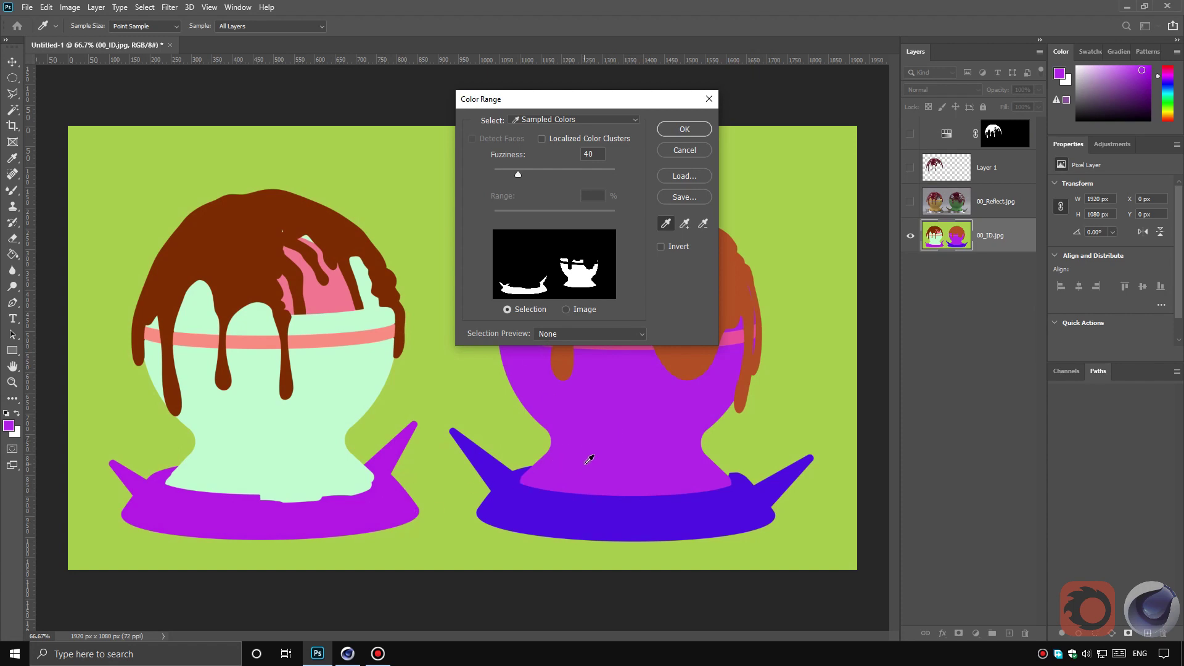
click(684, 129)
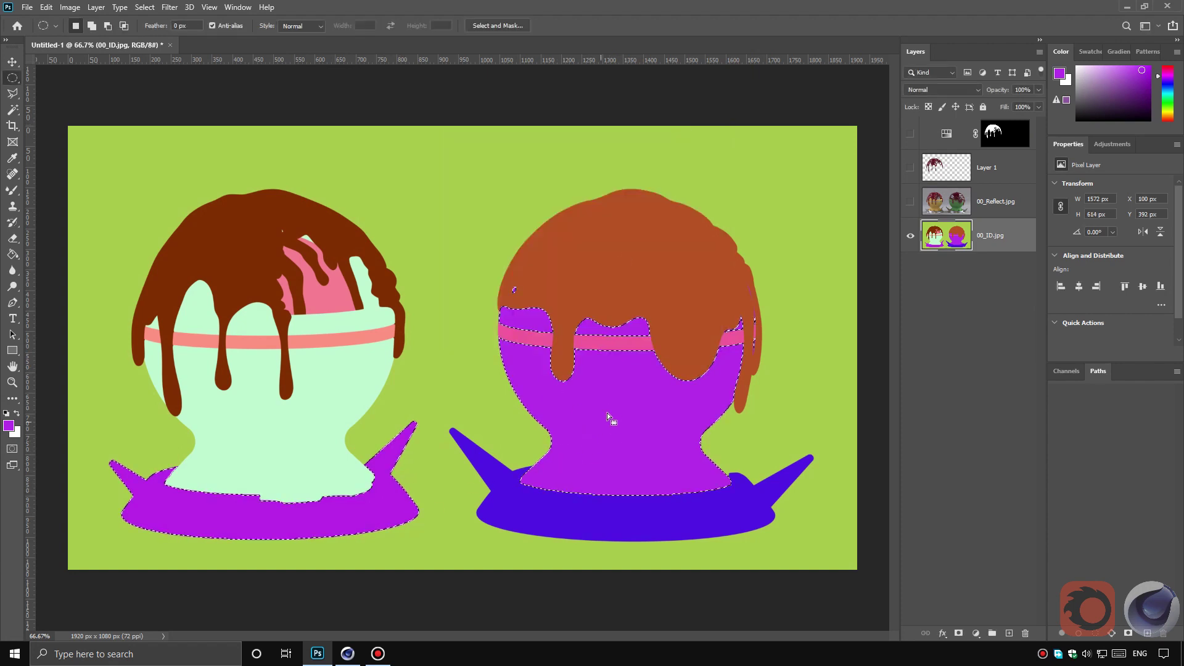
Remove the left bowl's area with a rectangular marquee and Inverse, keeping only the right body.
right_click(12, 80)
click(62, 78)
drag(433, 391, 62, 580)
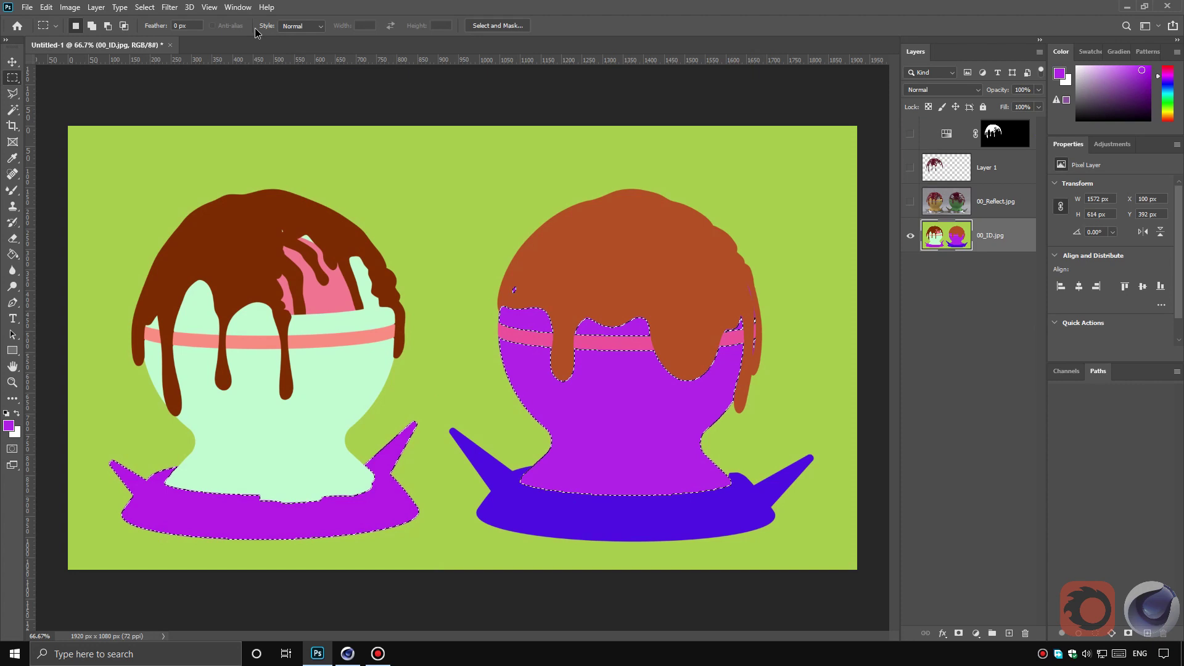
click(144, 6)
click(156, 55)
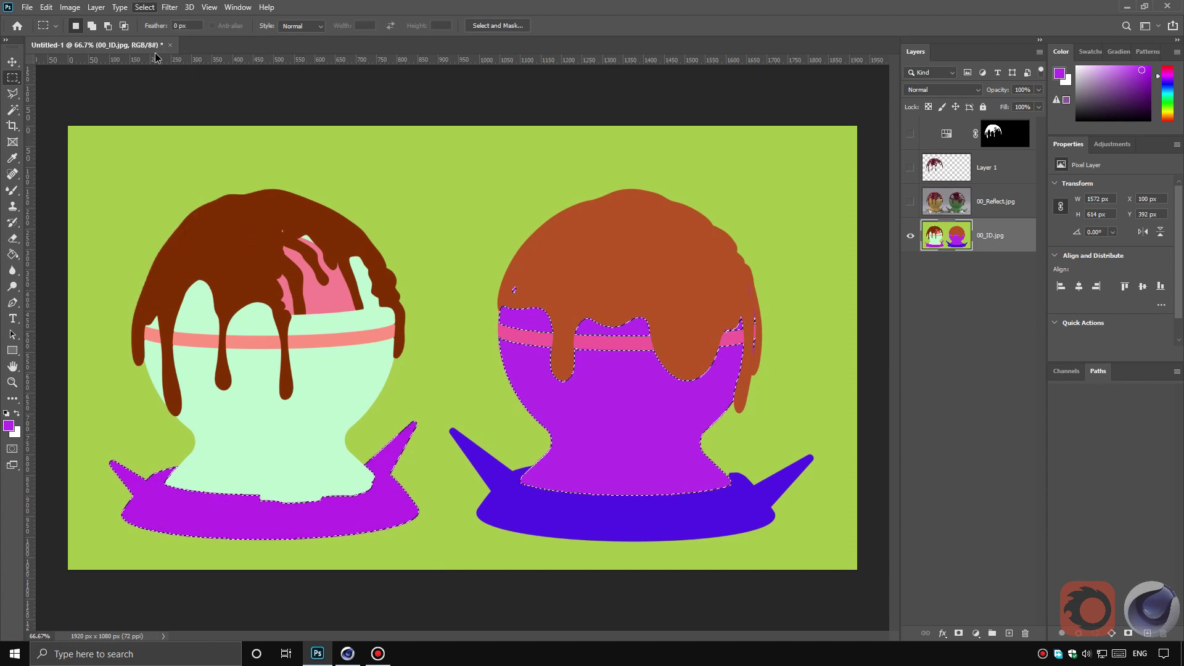
drag(427, 397, 130, 568)
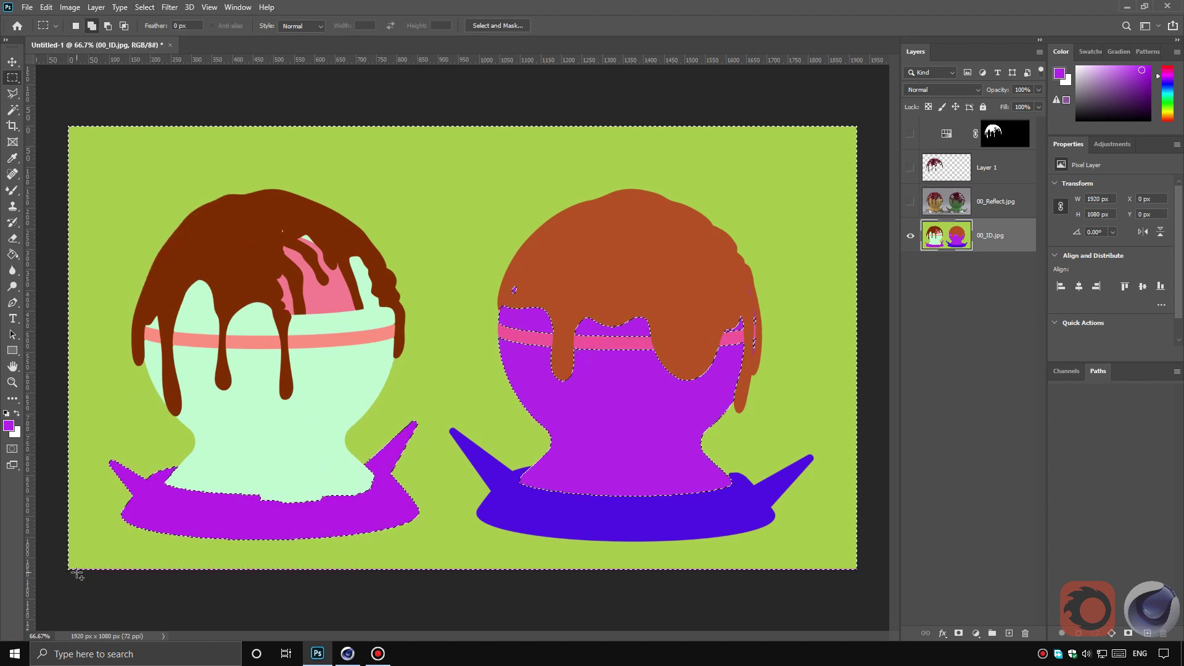
click(145, 7)
click(168, 55)
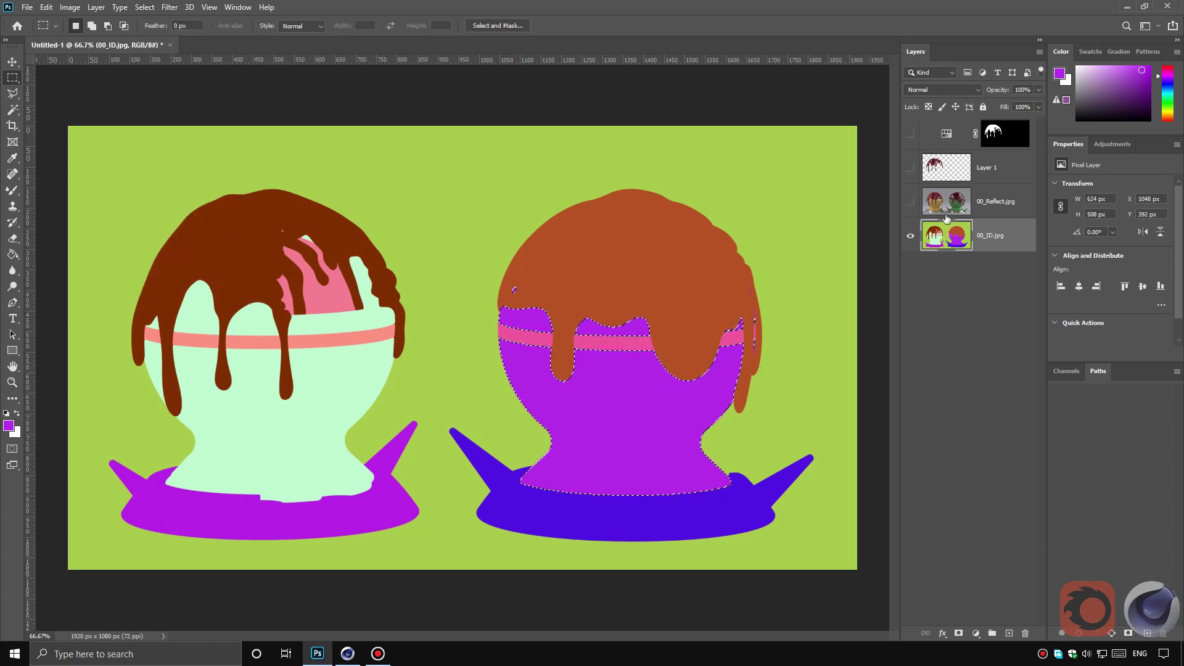
Copy the right bowl's body from 00_Reflect.jpg onto Layer 2 and load its pixels as a selection.
click(910, 201)
click(946, 203)
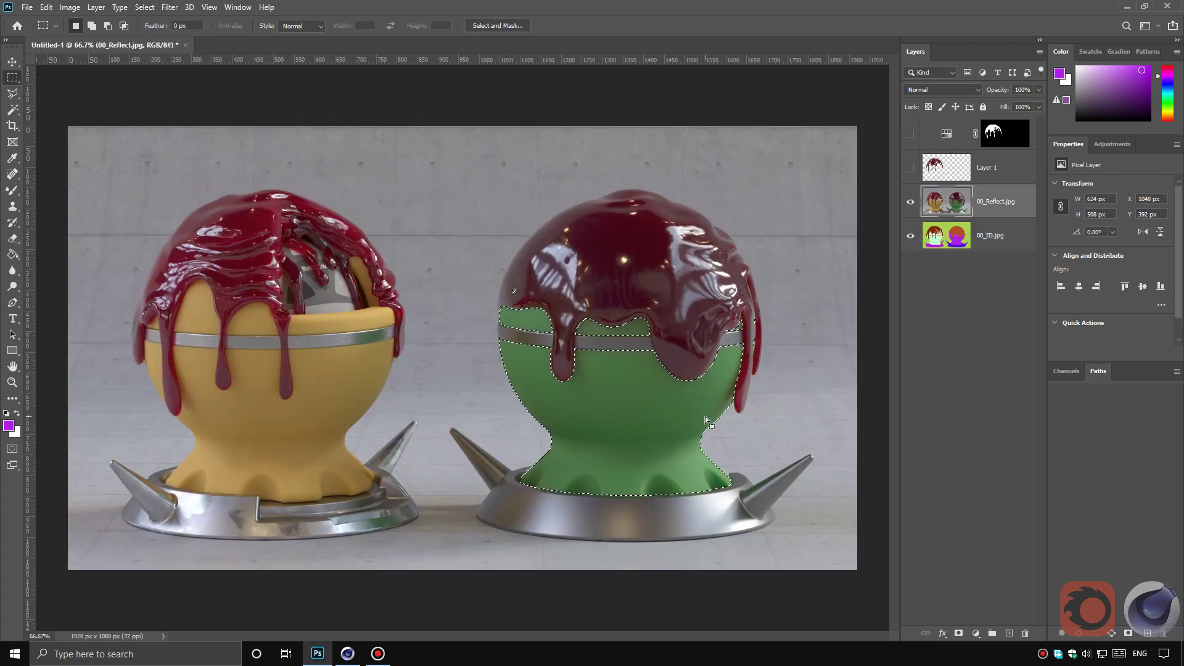
key(ctrl+j)
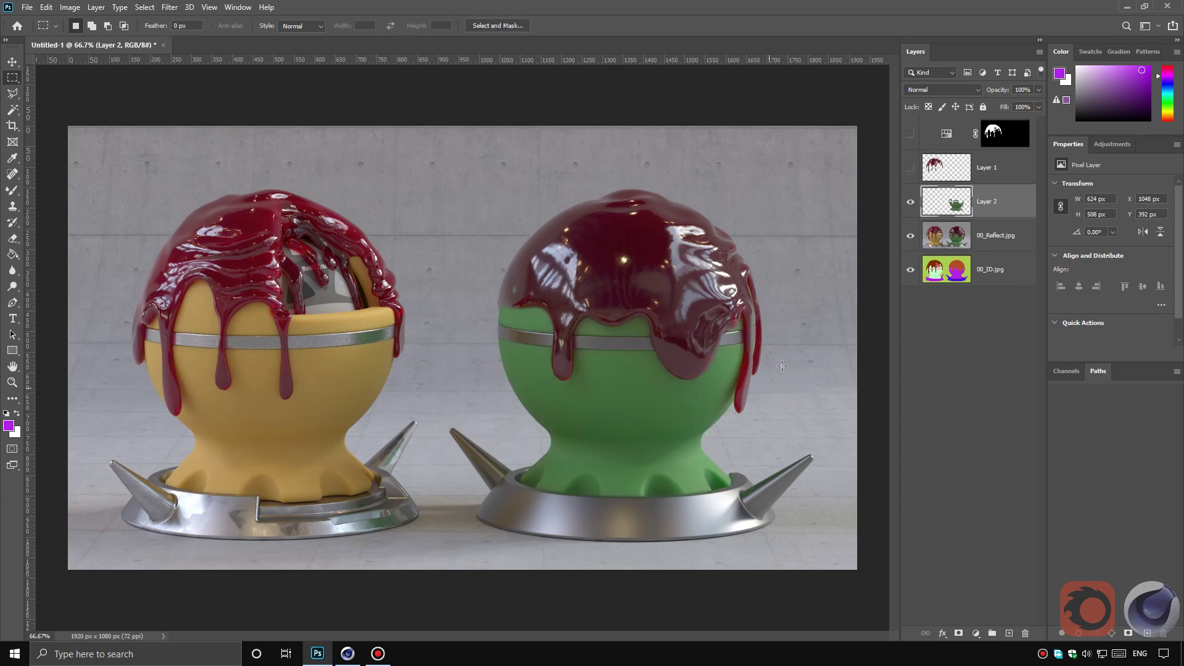
right_click(944, 197)
click(999, 233)
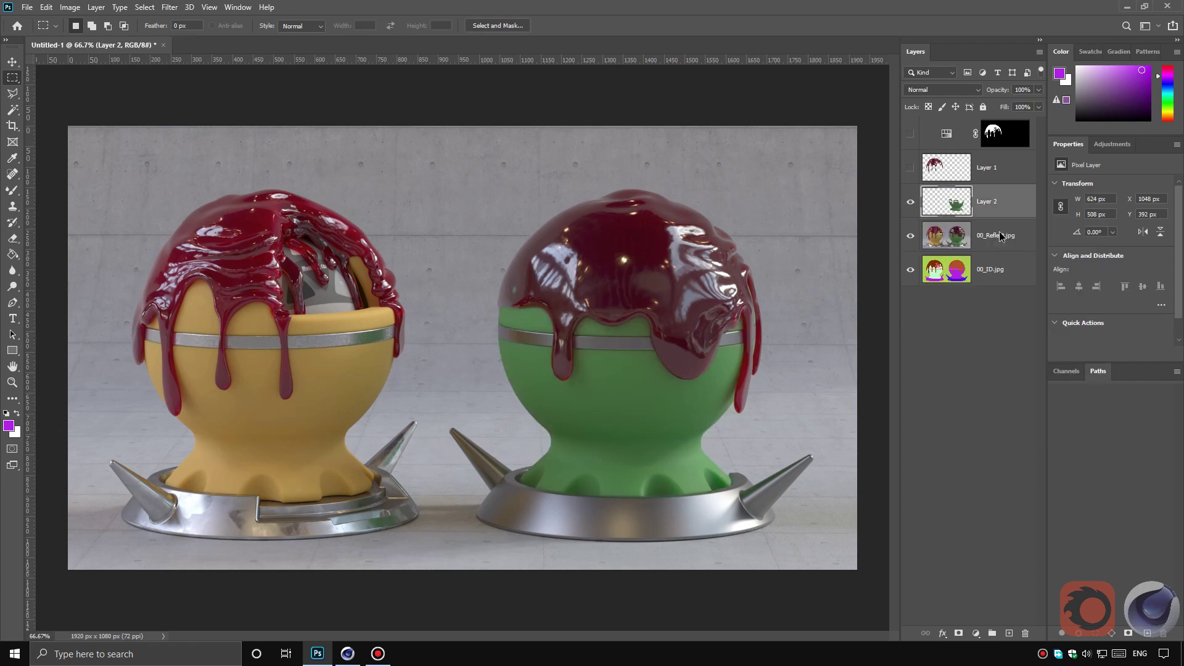
Add a masked Hue/Saturation adjustment at Hue +54 and re-enable Layer 1's purple drips.
click(1111, 144)
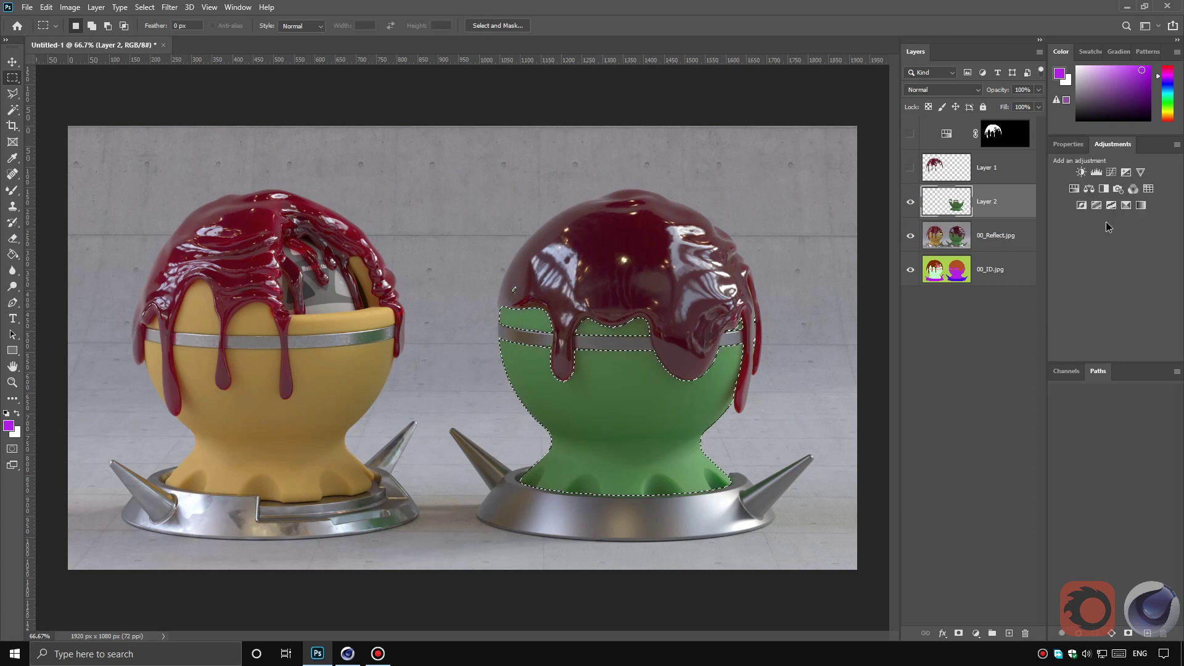
click(1075, 189)
drag(1110, 232, 1139, 235)
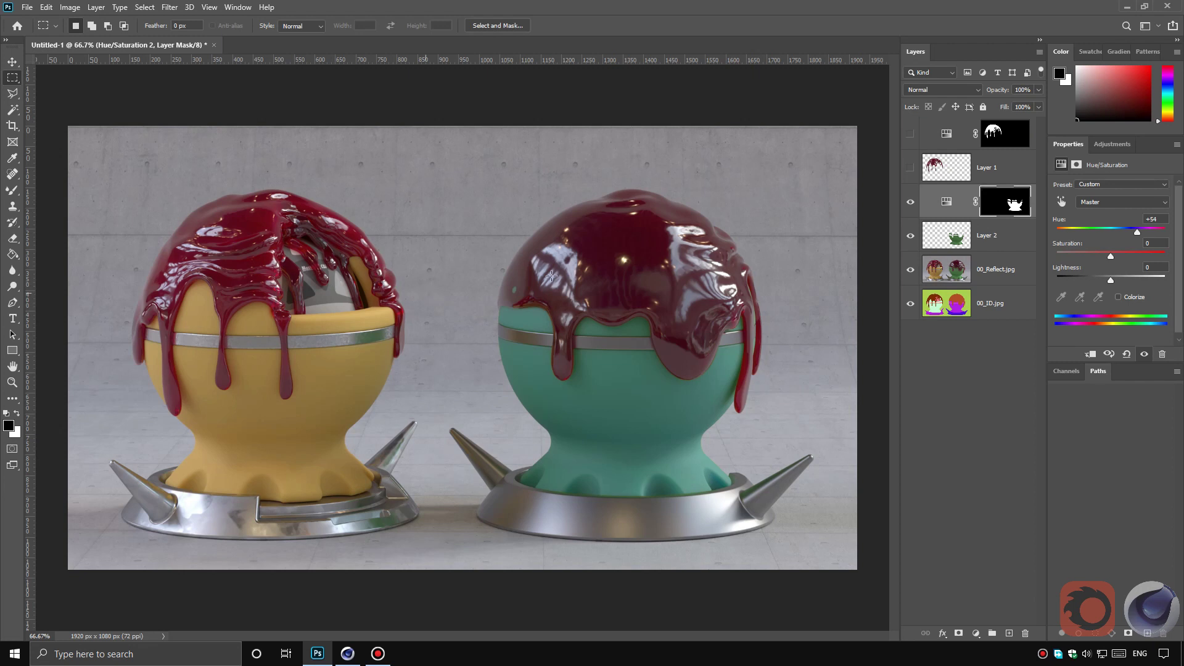
drag(916, 177, 910, 136)
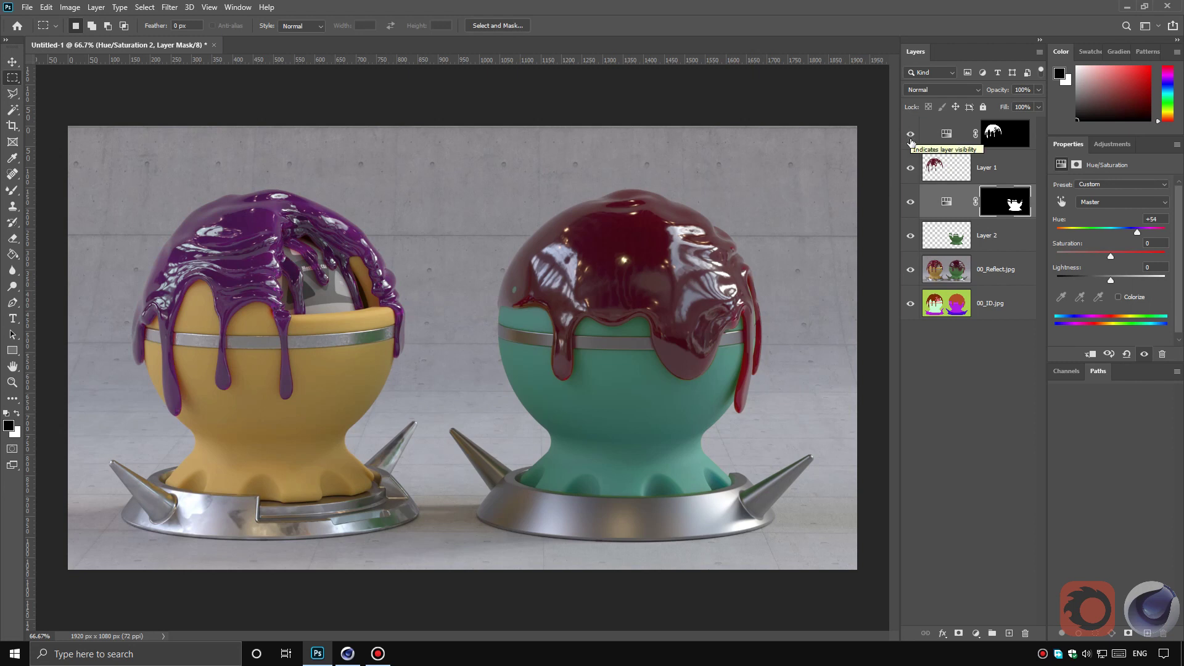
click(943, 311)
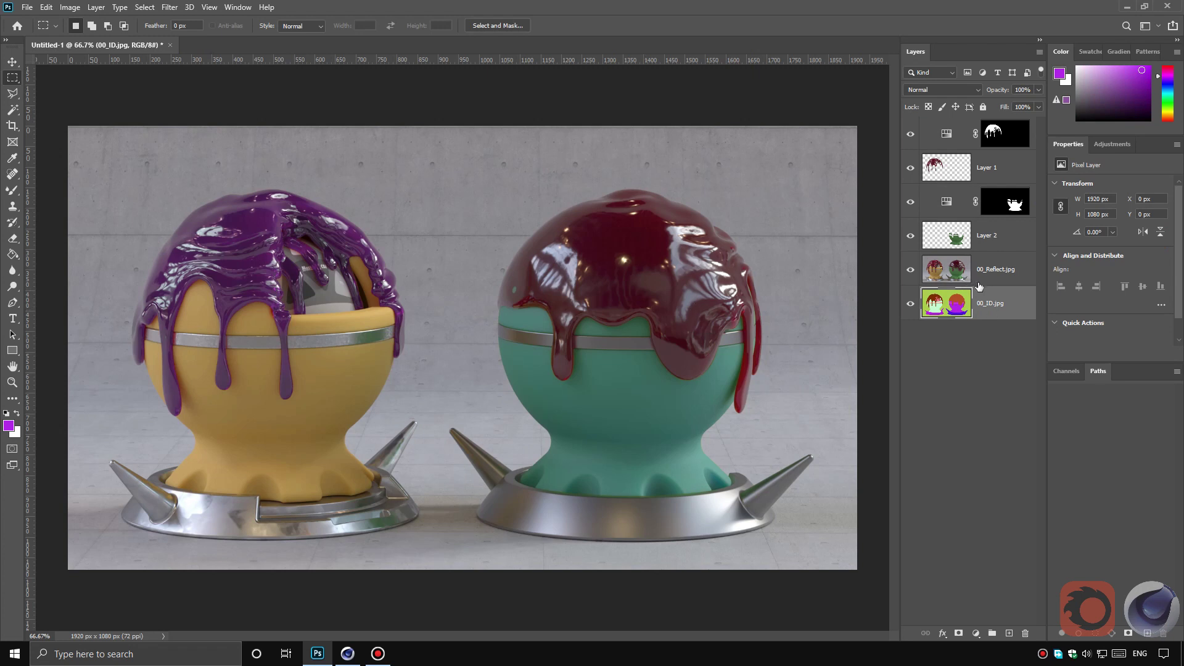
Merge 00_Reflect.jpg through the top adjustment layer into one layer, then switch to the Move tool.
click(962, 277)
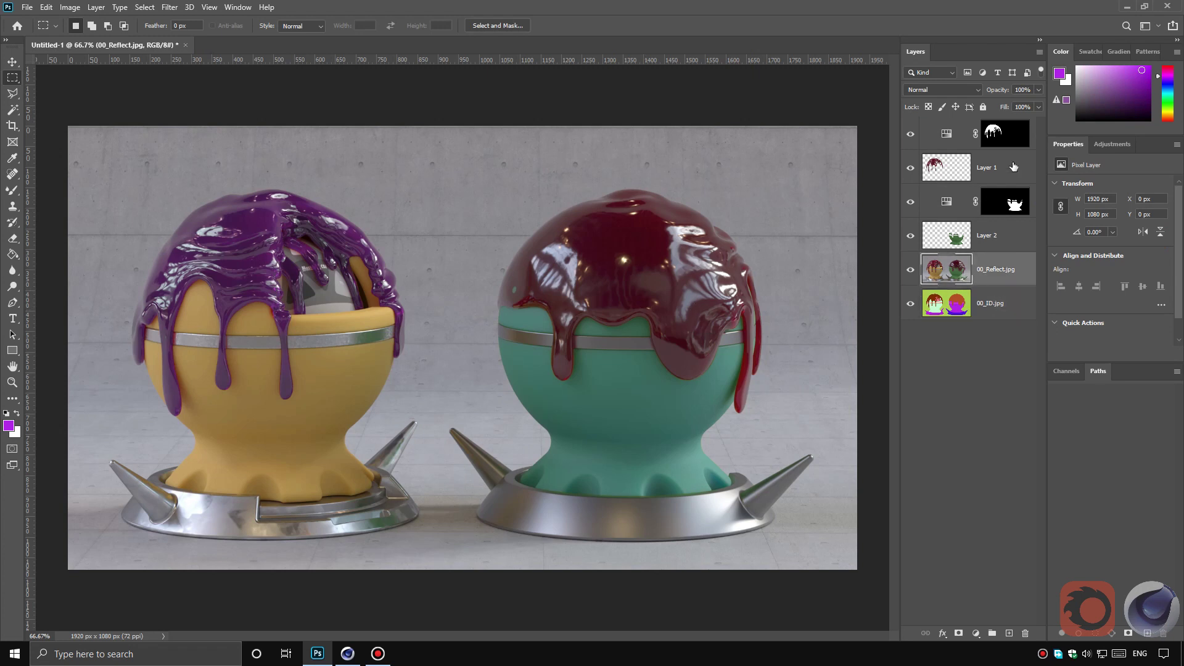
click(946, 133)
right_click(947, 133)
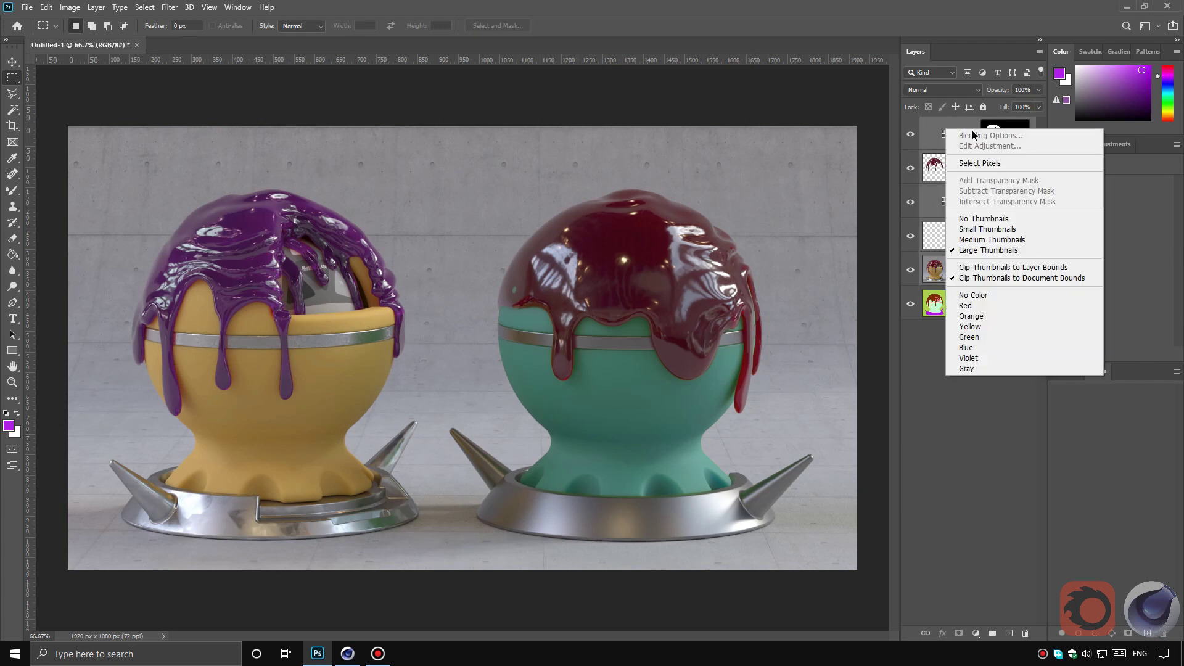
right_click(1001, 130)
shift+click(996, 257)
right_click(1000, 266)
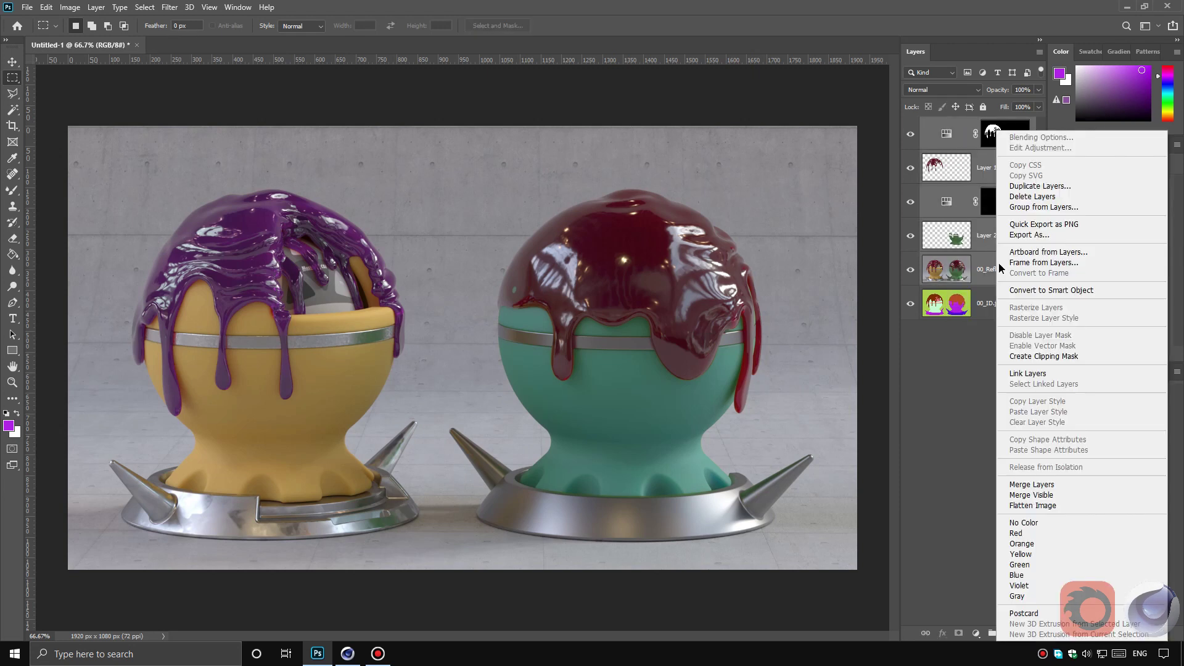
click(1097, 487)
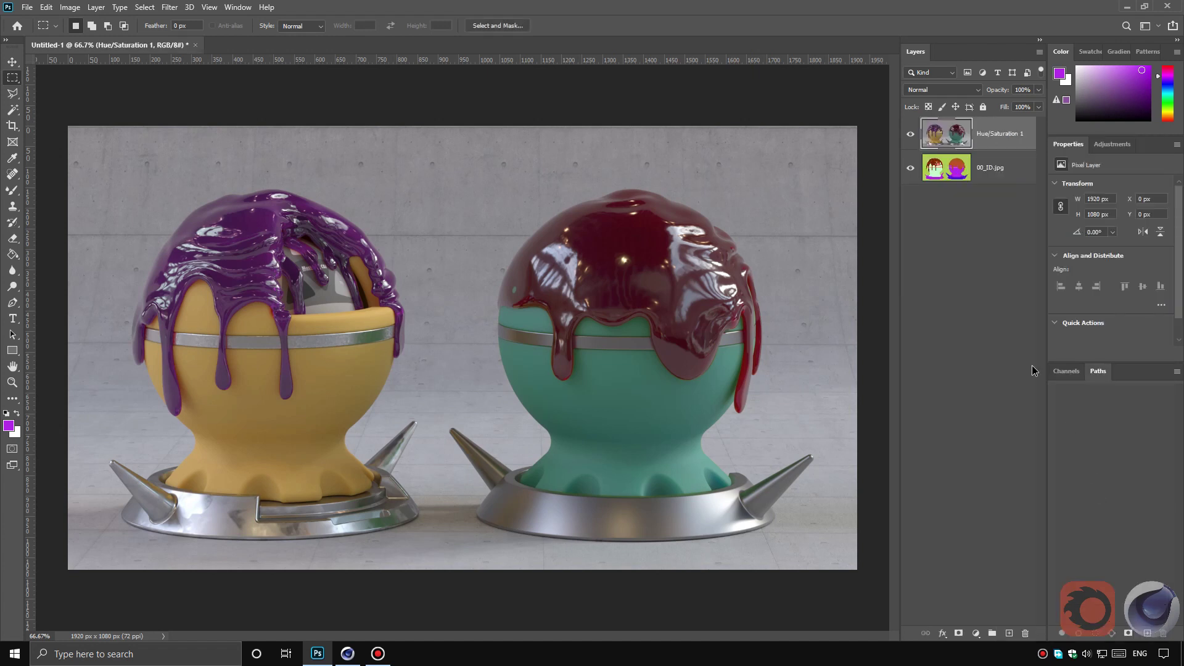
click(953, 140)
key(v)
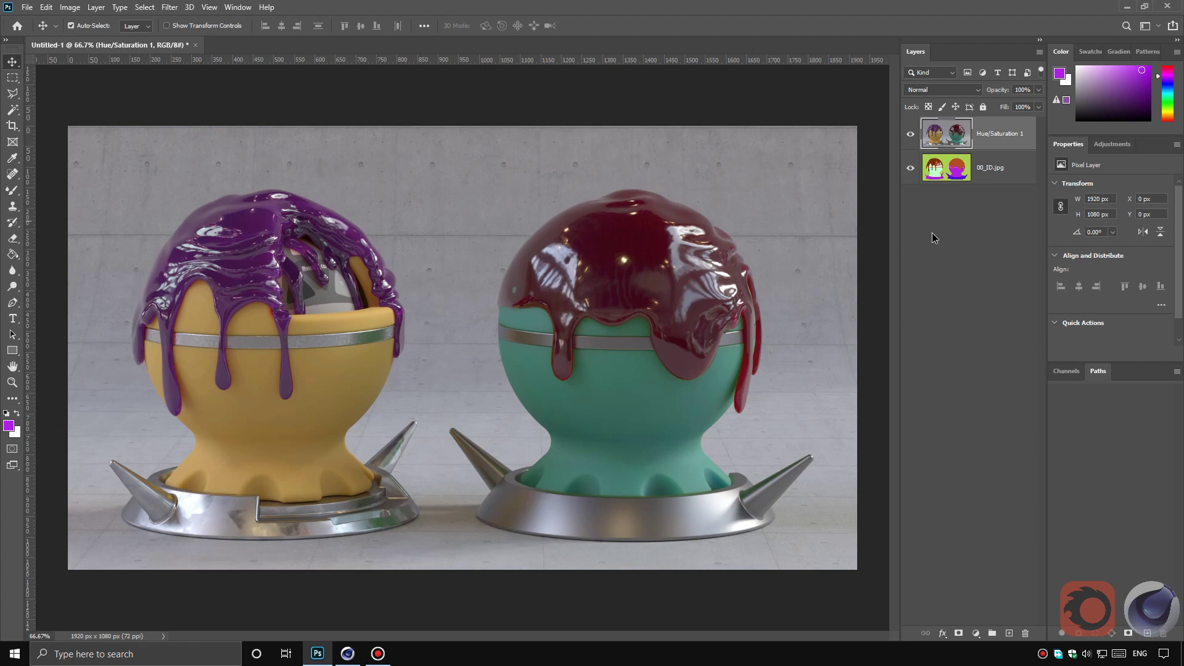
click(953, 240)
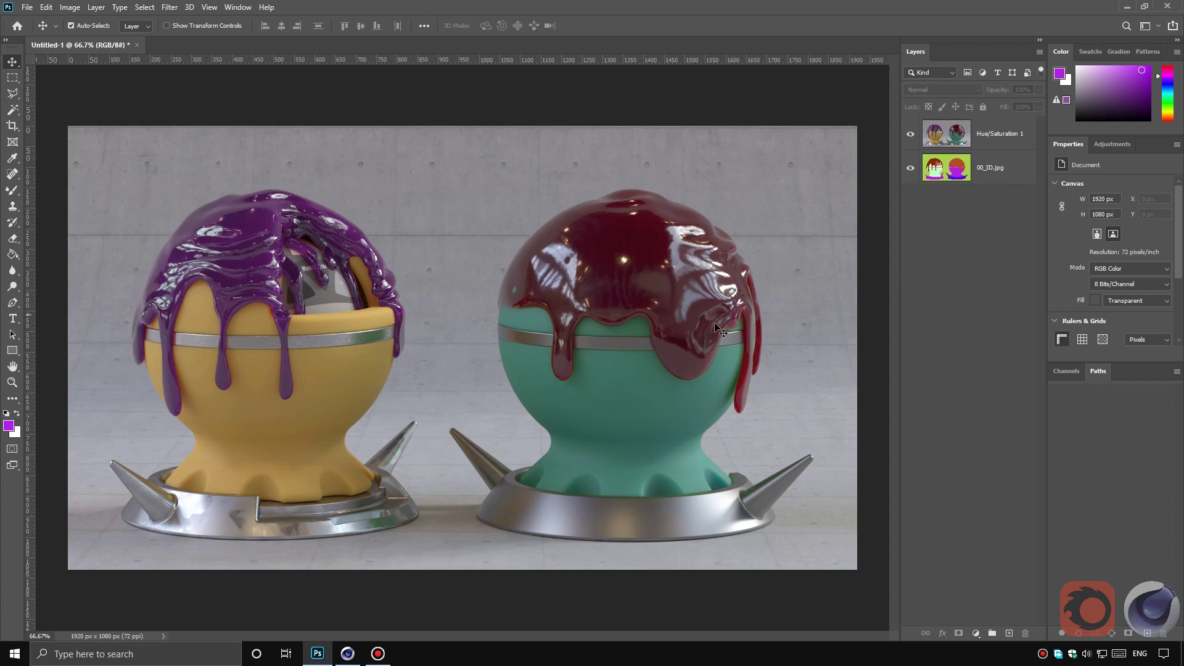
Add a Hue/Saturation adjustment with Saturation set to -5.
click(1111, 144)
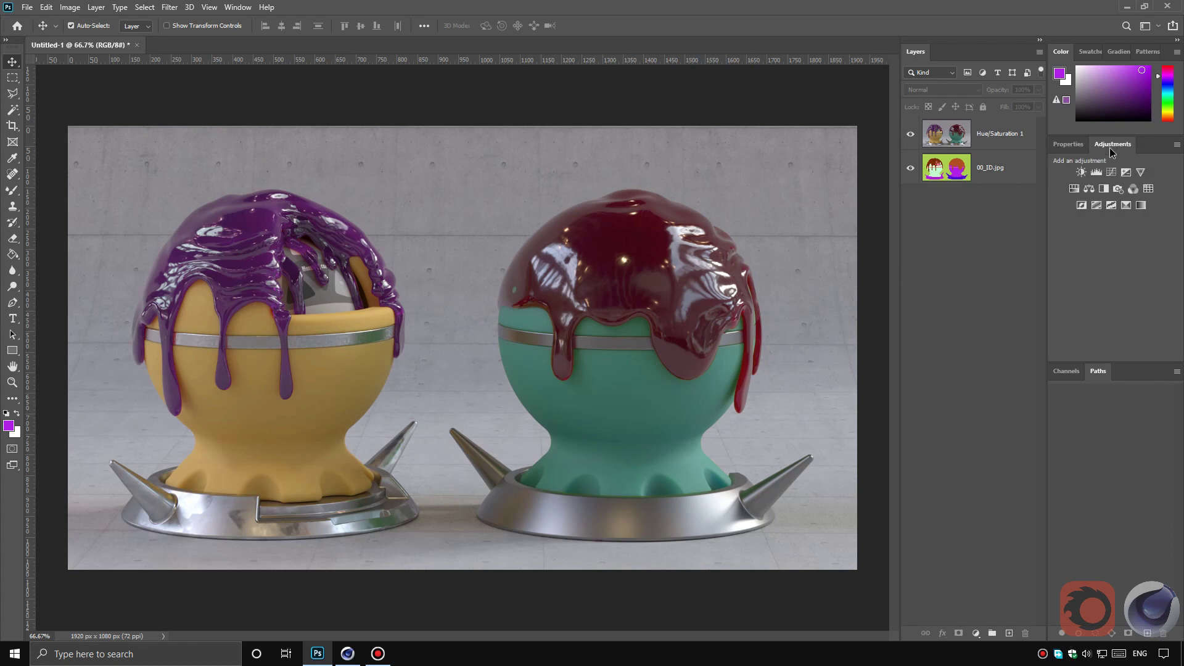
click(1073, 190)
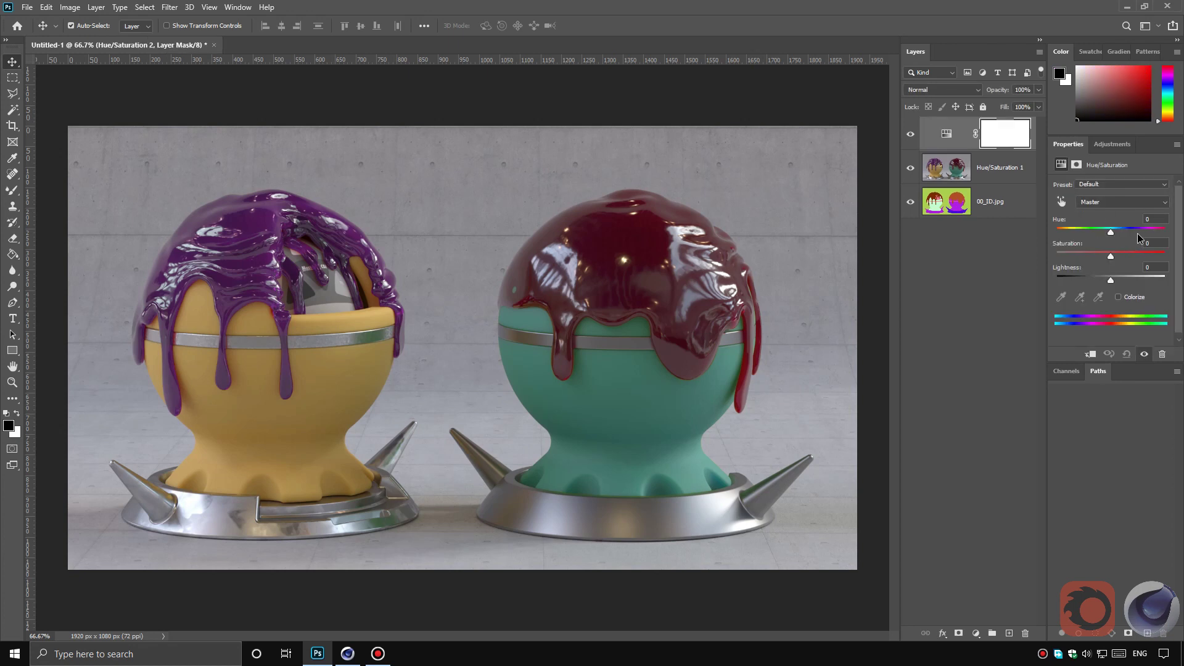
click(1156, 245)
text(-5)
Add a Brightness/Contrast adjustment positioned beneath Hue/Saturation 2.
click(1111, 144)
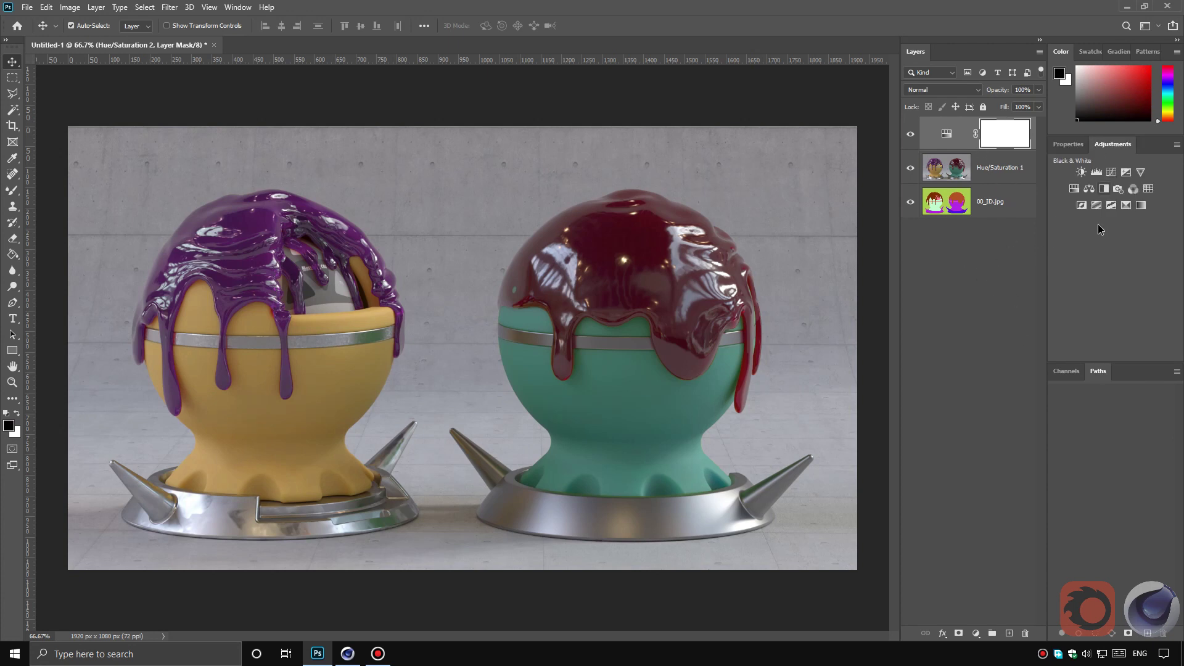
click(1082, 173)
drag(947, 167, 948, 184)
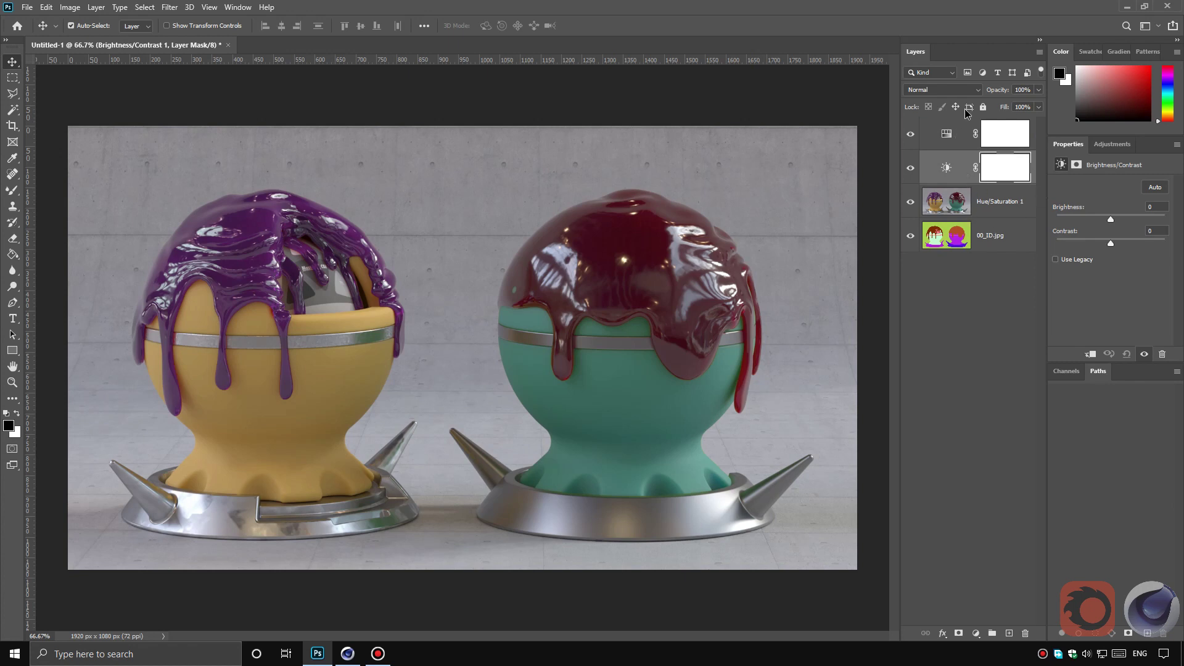
click(1111, 144)
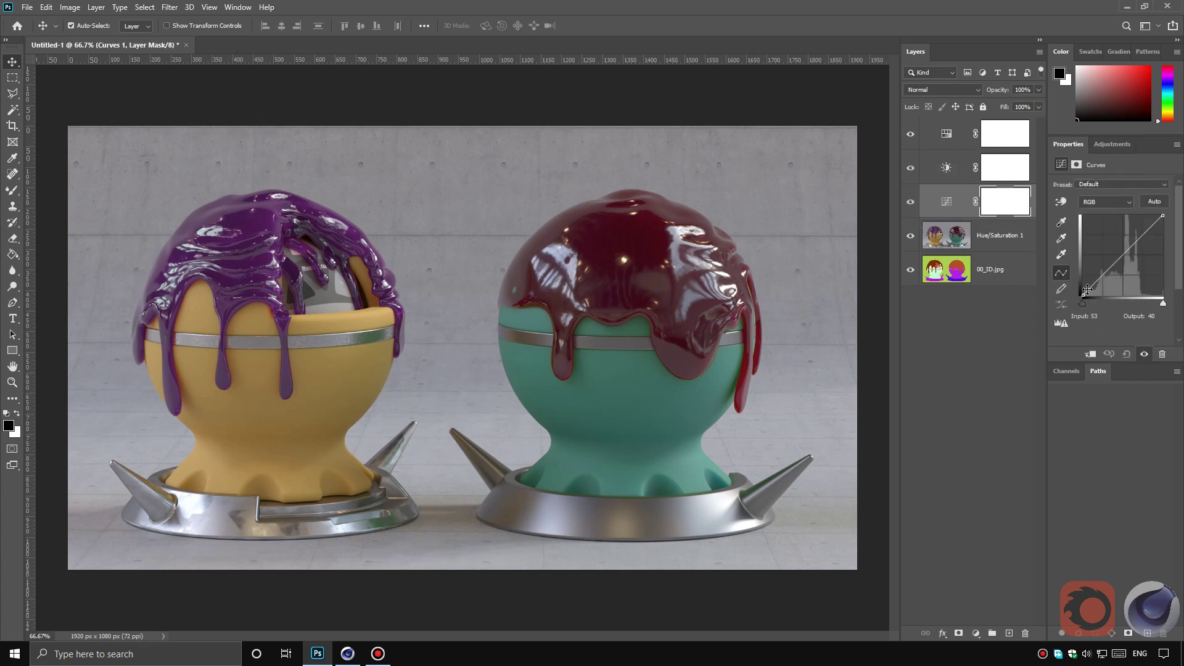
Reshape Curves 1 by raising the black point and adjusting midtone points, then duplicate Hue/Saturation 1.
drag(1083, 295, 1083, 290)
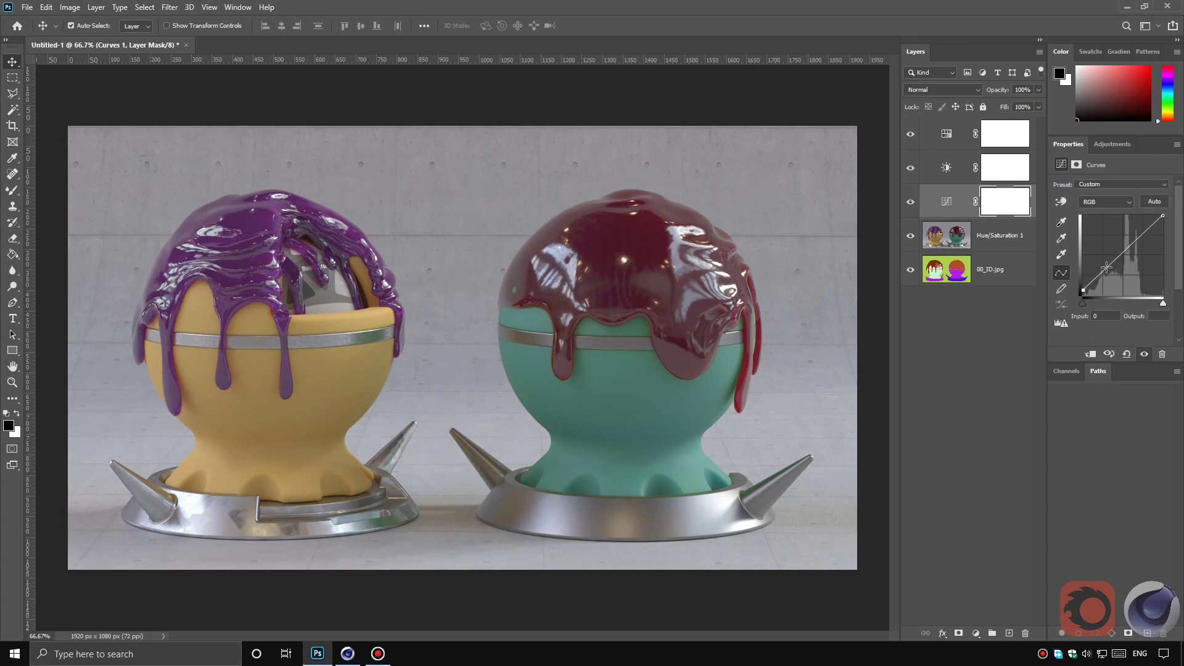
drag(1127, 250, 1127, 251)
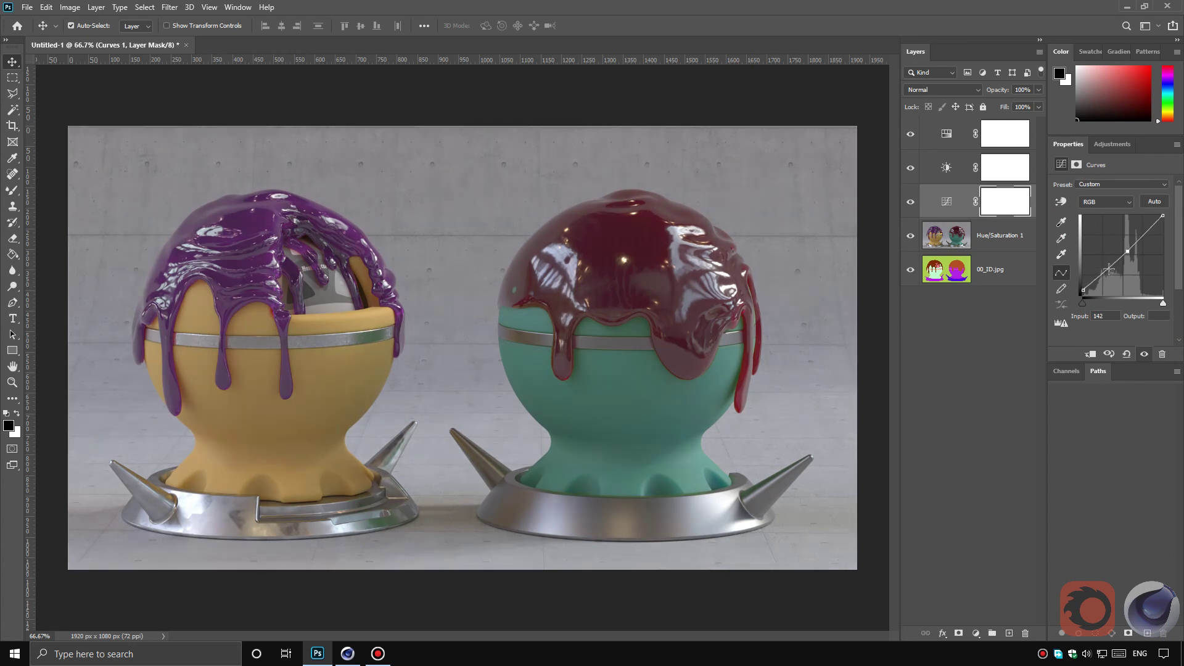
mouse_move(1107, 271)
mouse_down()
mouse_move(1078, 283)
mouse_move(1091, 283)
mouse_up()
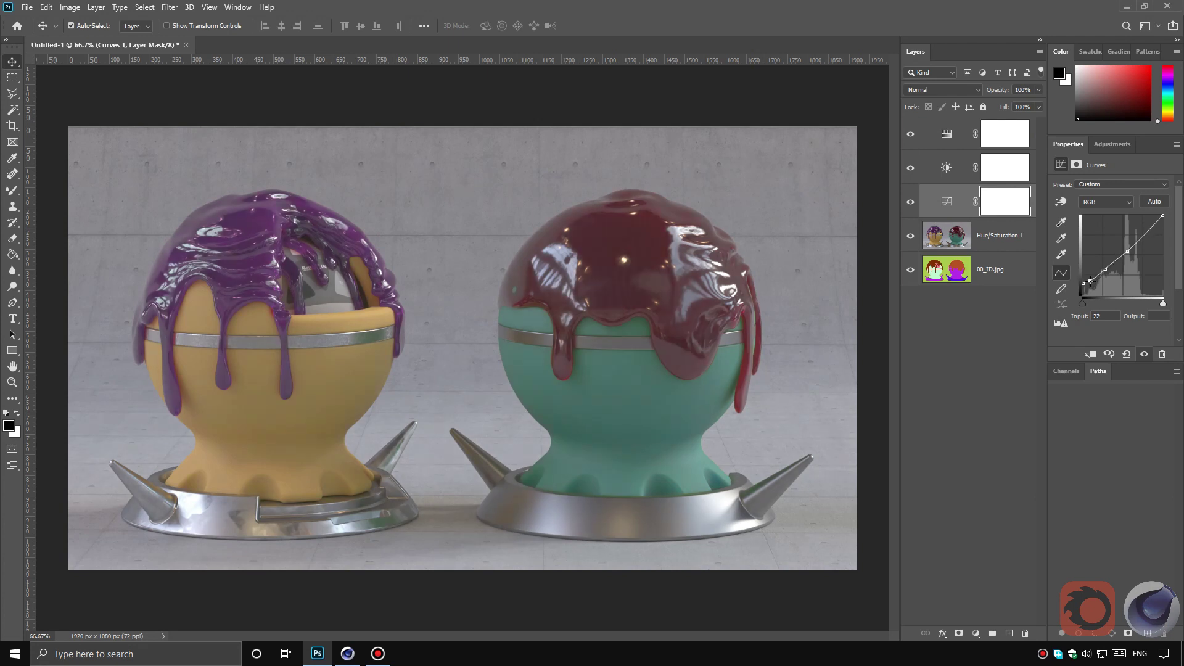
drag(1106, 270, 1111, 273)
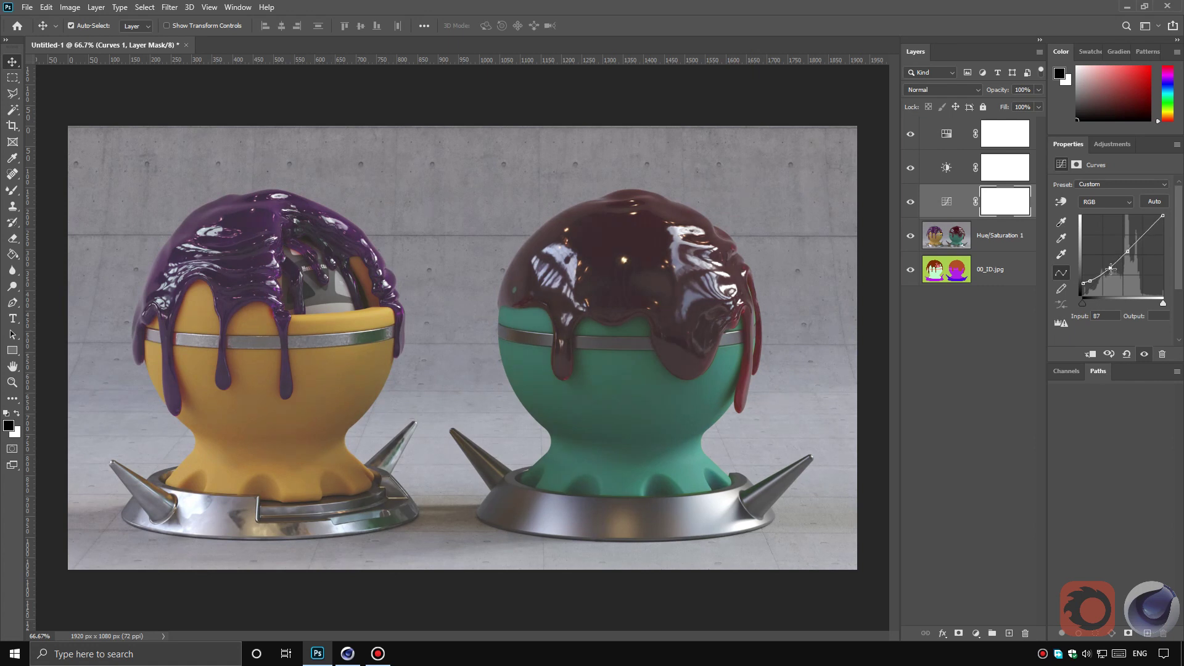
drag(1110, 272, 1109, 270)
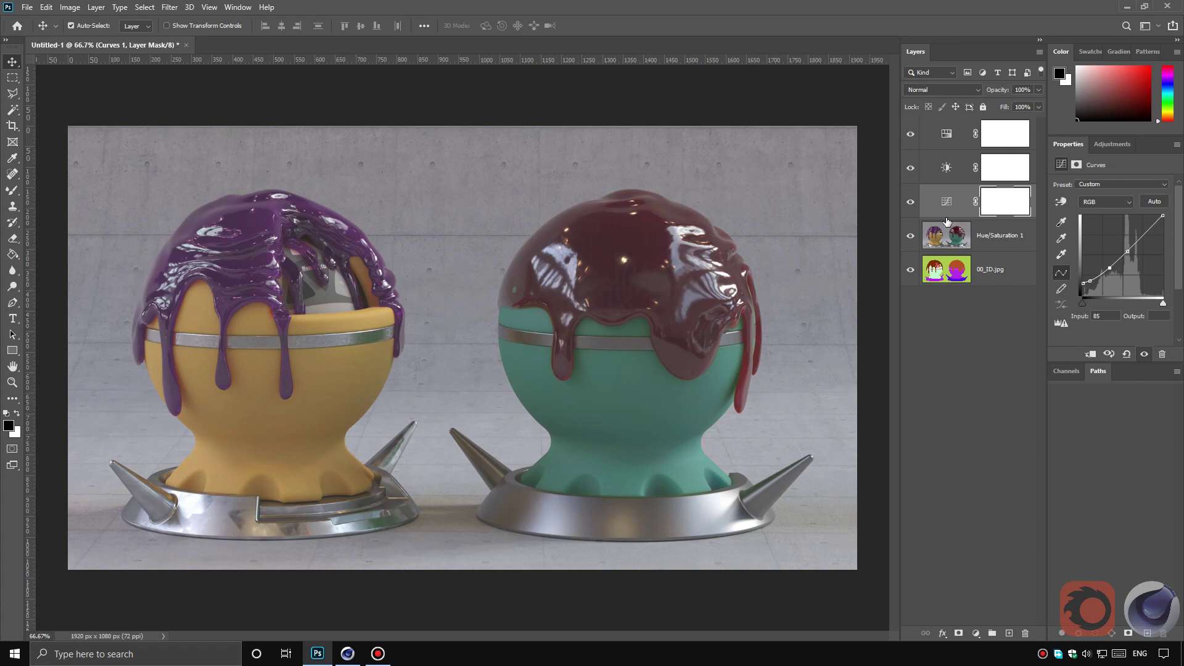
mouse_move(948, 237)
mouse_down()
mouse_move(1020, 609)
mouse_move(1009, 633)
mouse_up()
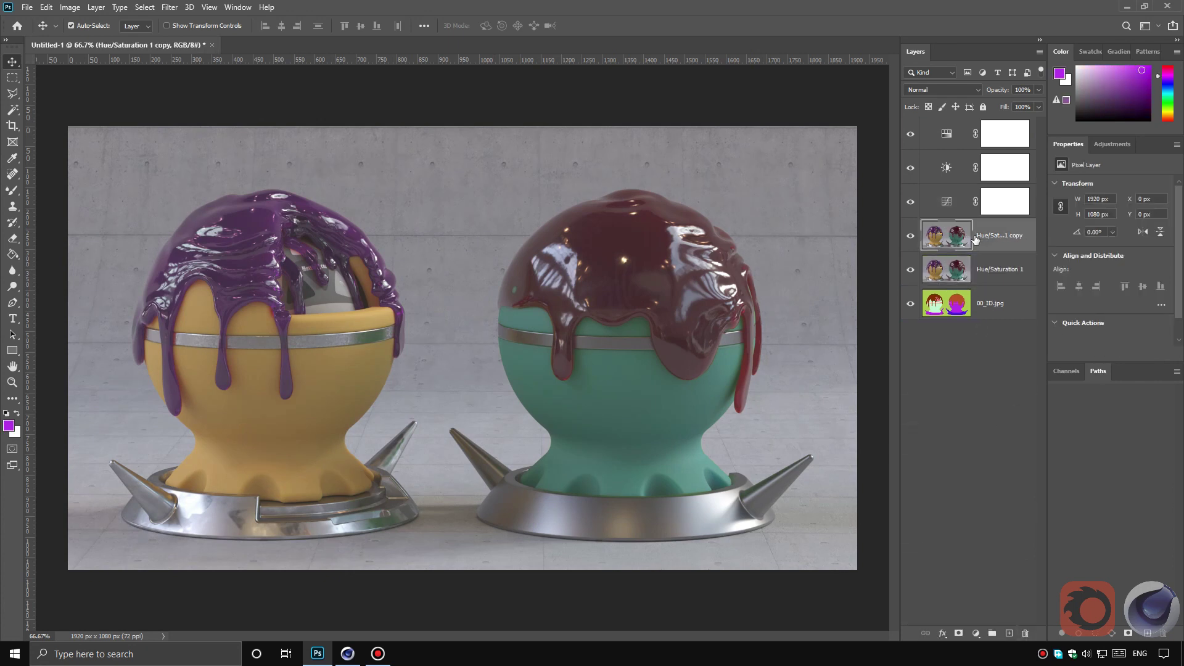
Apply a High Pass filter with 0.5-pixel radius to the Hue/Saturation 1 copy.
click(169, 7)
mouse_move(180, 251)
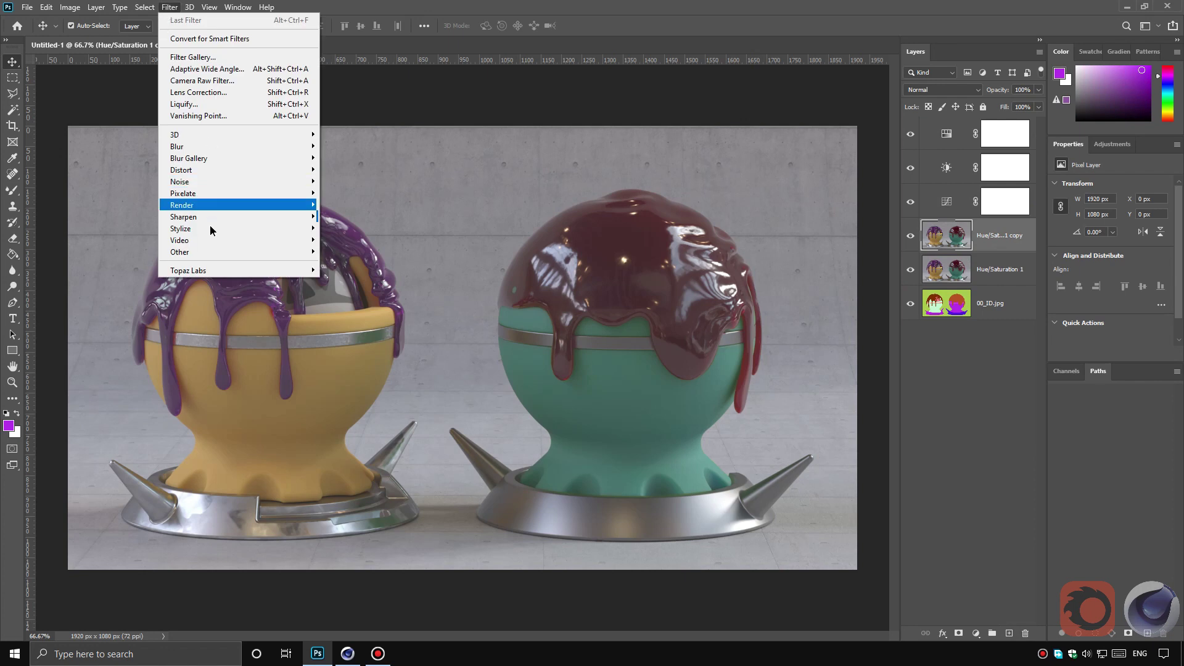
click(348, 264)
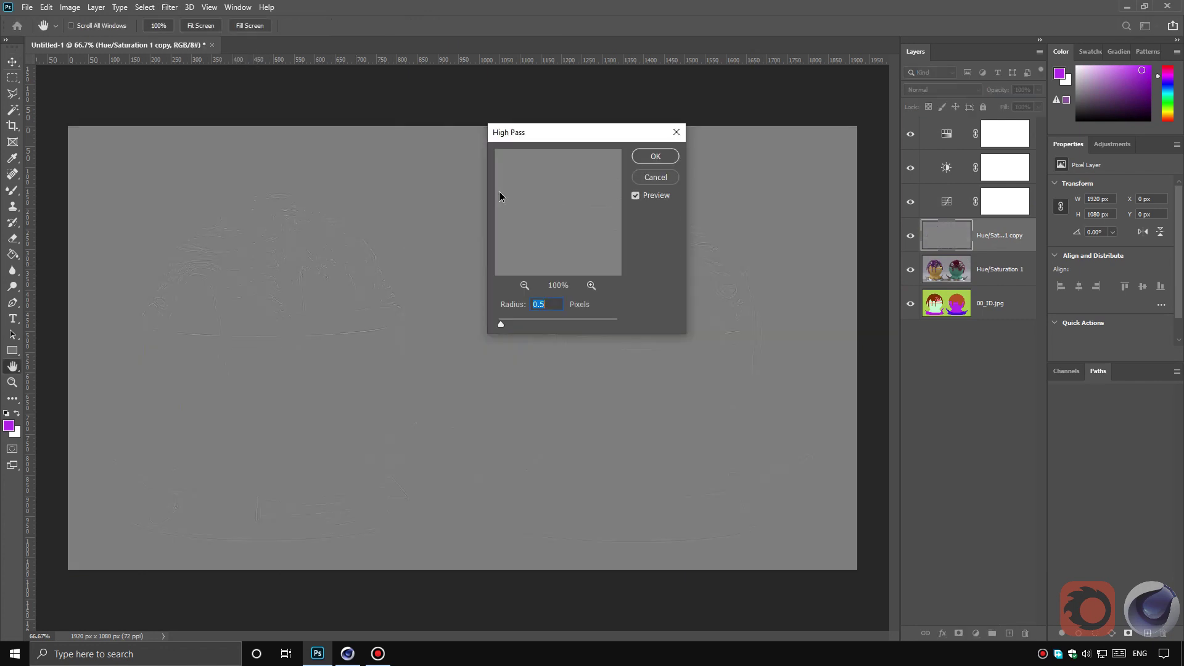
drag(572, 140, 476, 162)
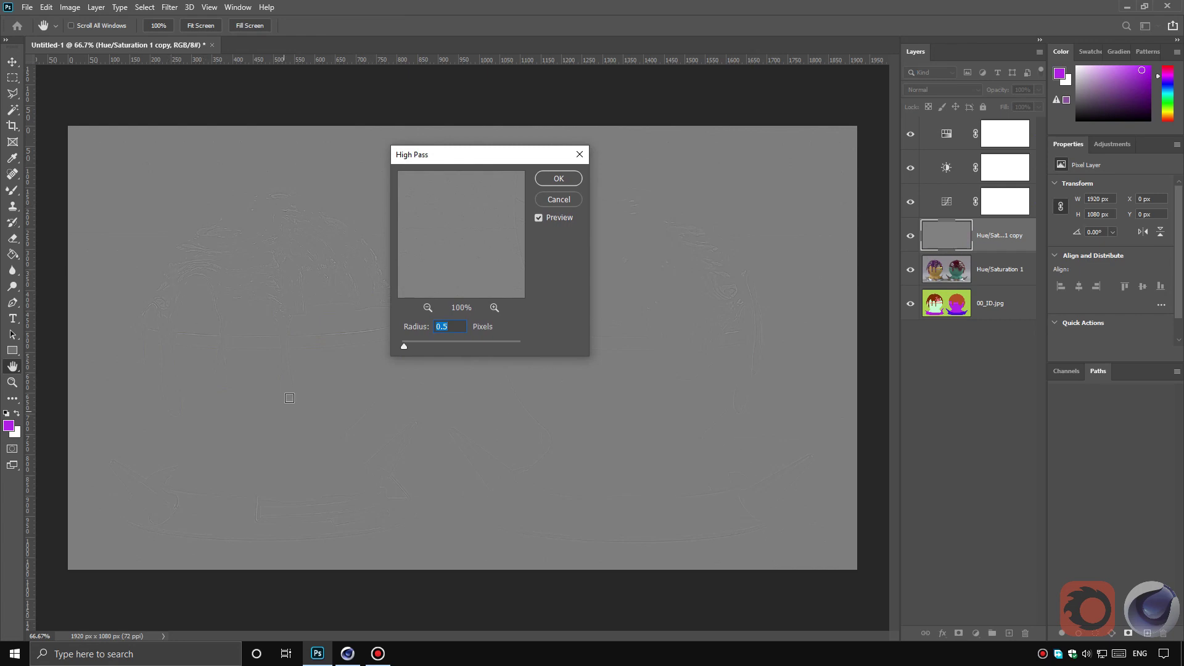
click(558, 178)
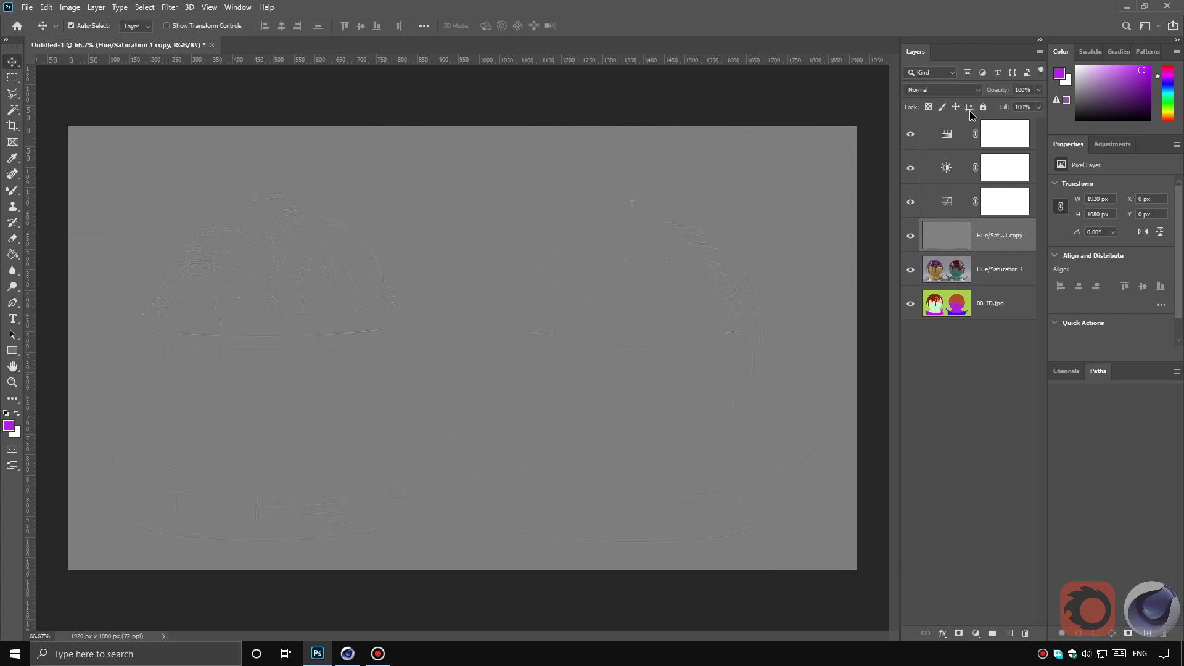
Set the sharpening layer to Overlay blend mode and toggle its visibility to compare.
click(977, 93)
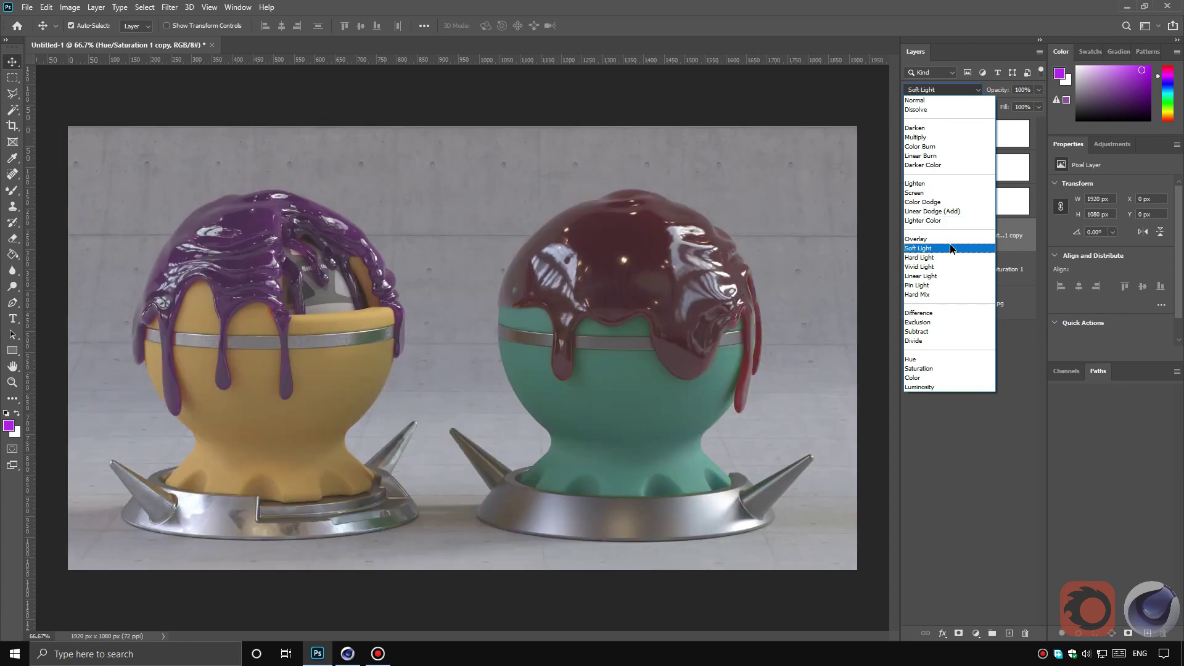
click(950, 243)
click(911, 238)
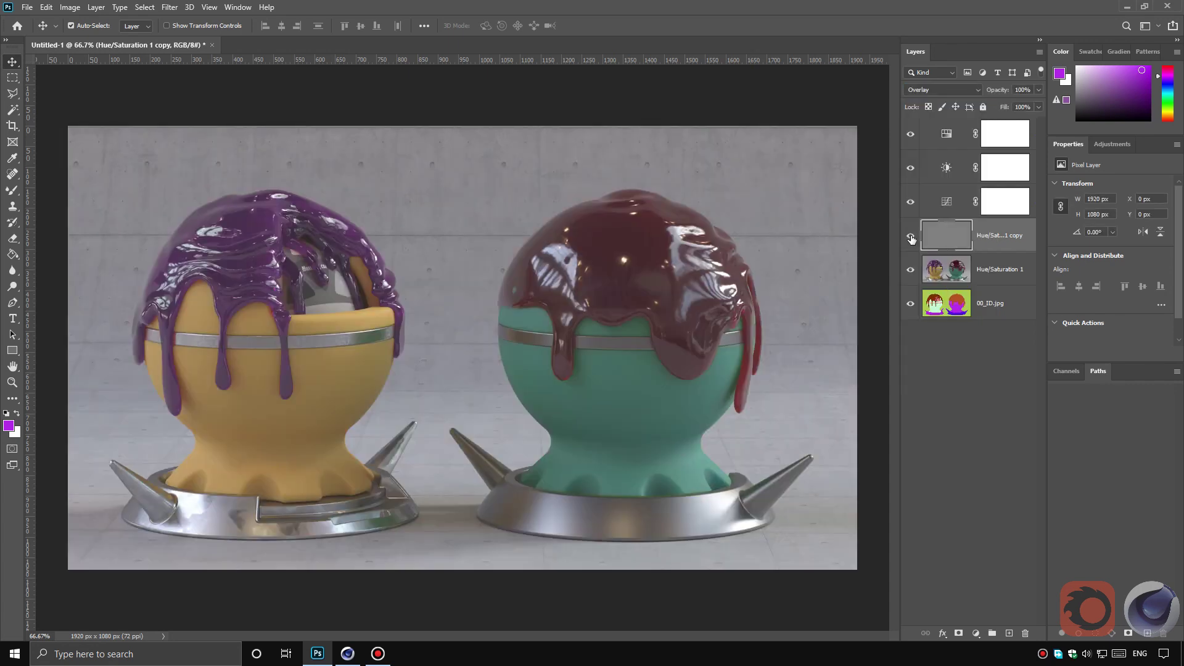
click(911, 238)
click(910, 238)
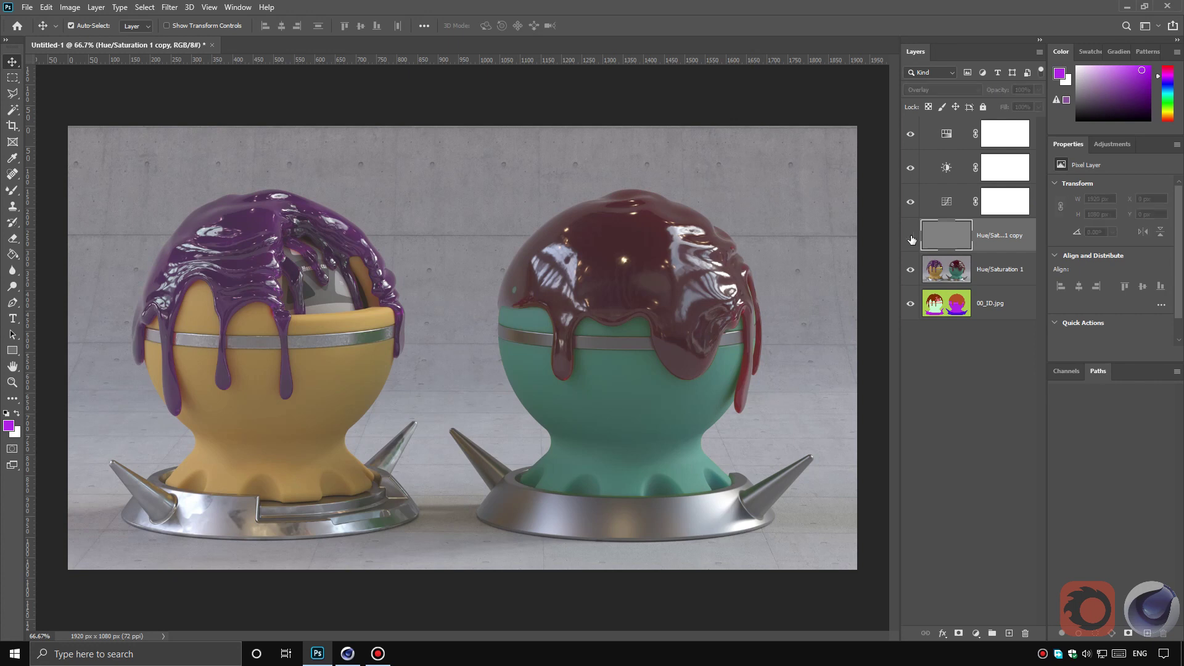
click(910, 238)
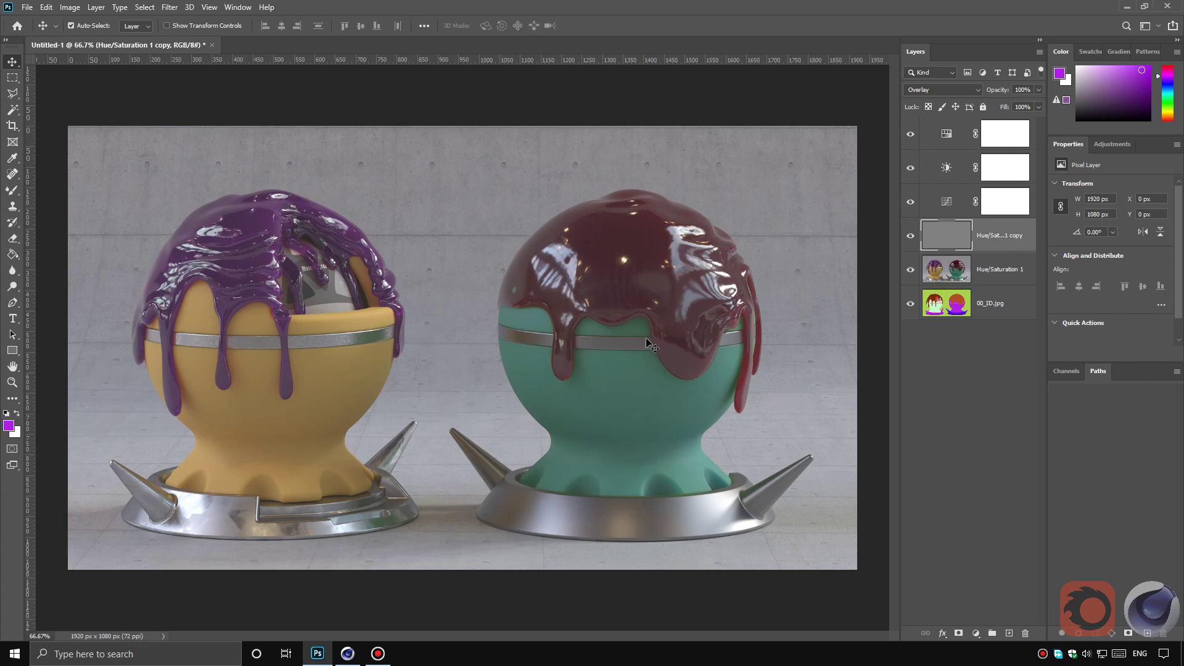
Add a Brightness/Contrast adjustment at Brightness 20 beneath the Hue/Saturation 1 copy.
click(1112, 143)
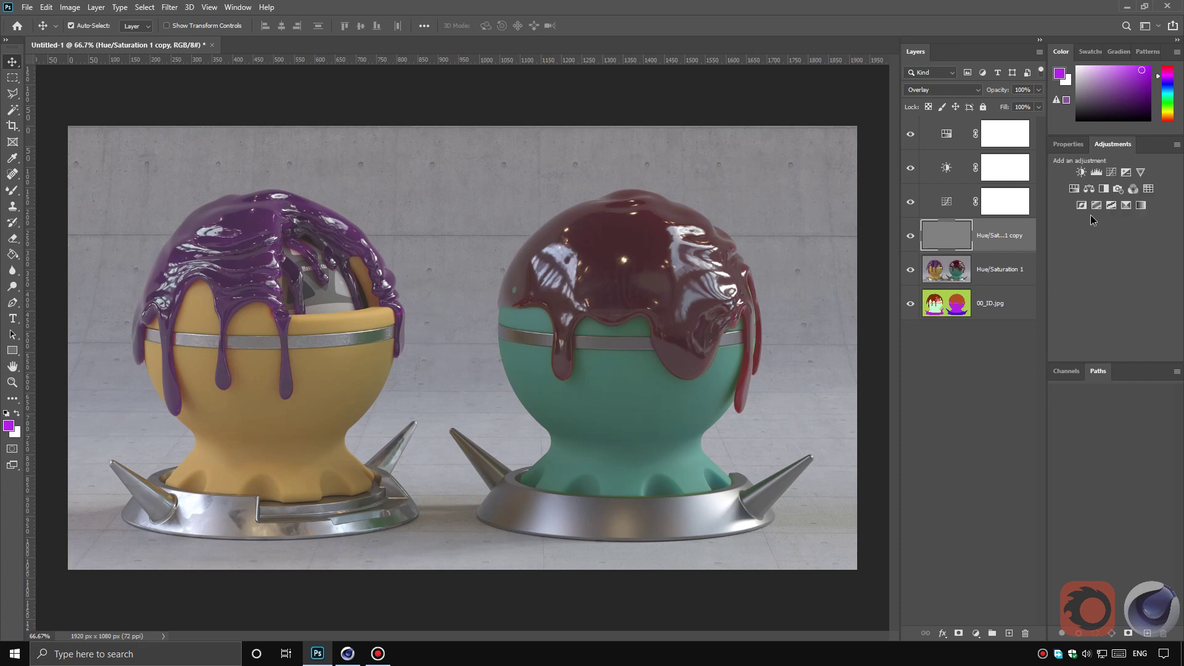
click(1081, 173)
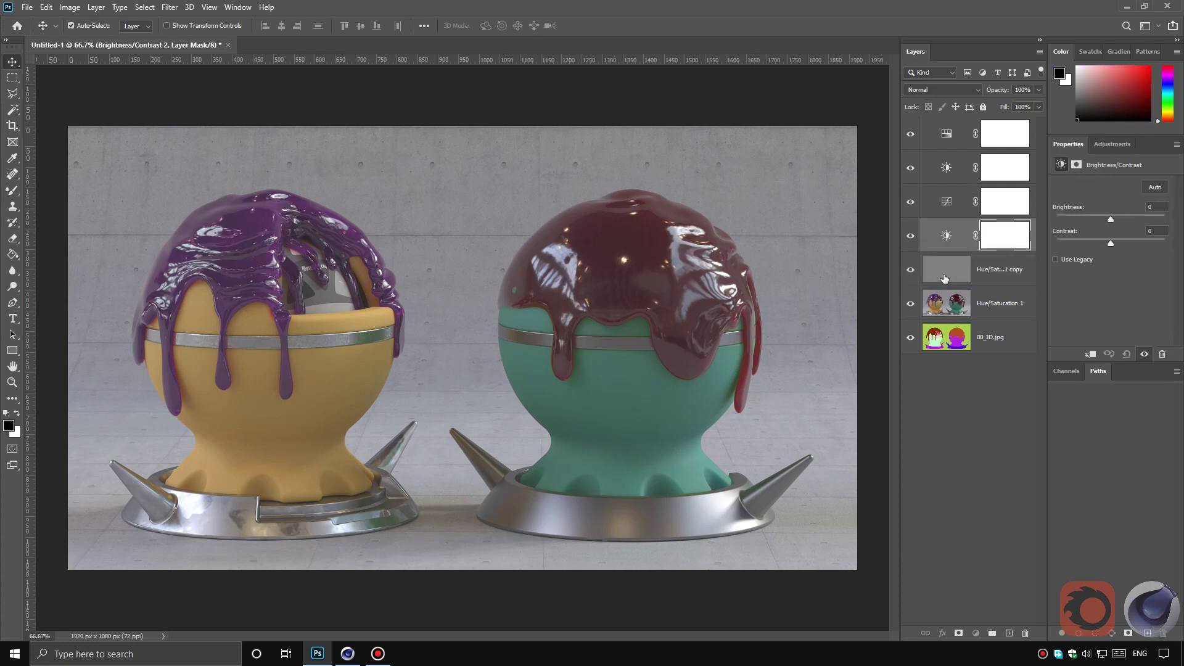
drag(944, 278, 946, 284)
drag(1111, 220, 1115, 219)
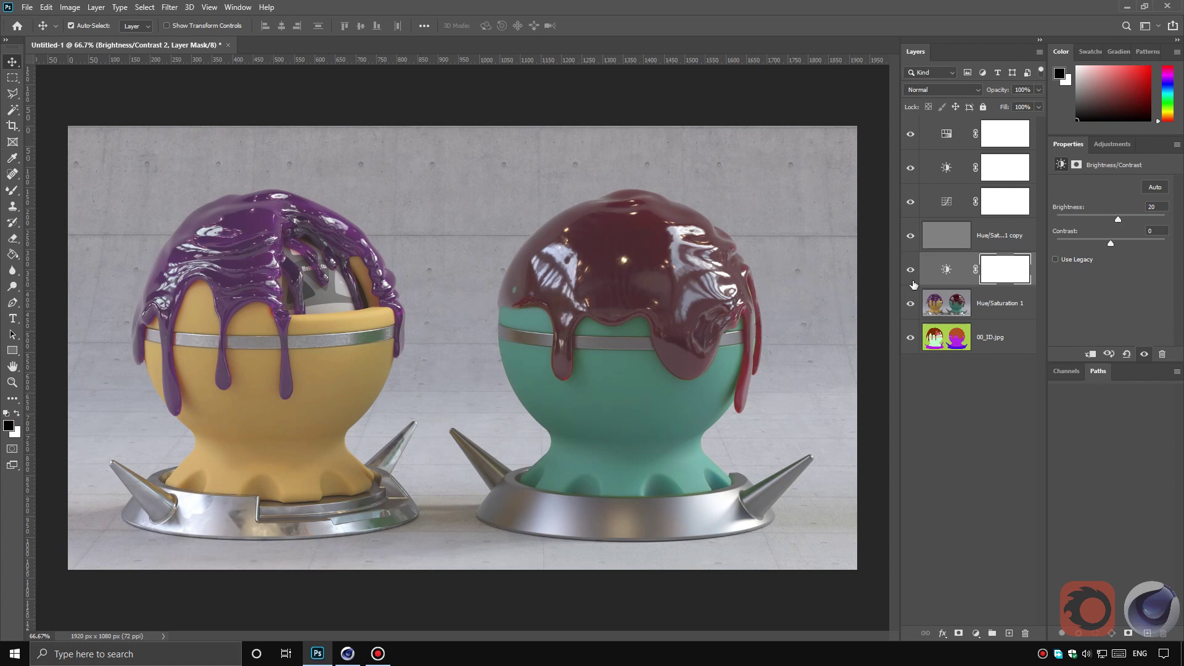
click(1112, 144)
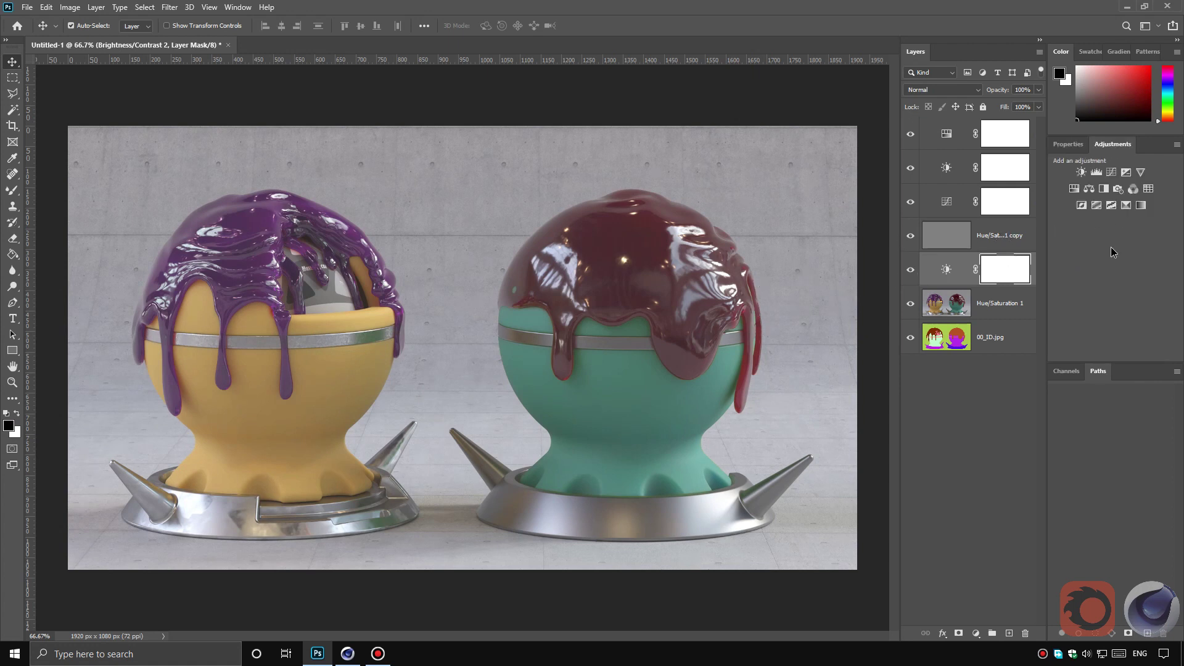
Add a Color Balance adjustment above Hue/Saturation 1 and enter midtone values, Yellow–Blue -8.
click(1089, 193)
drag(936, 279, 939, 323)
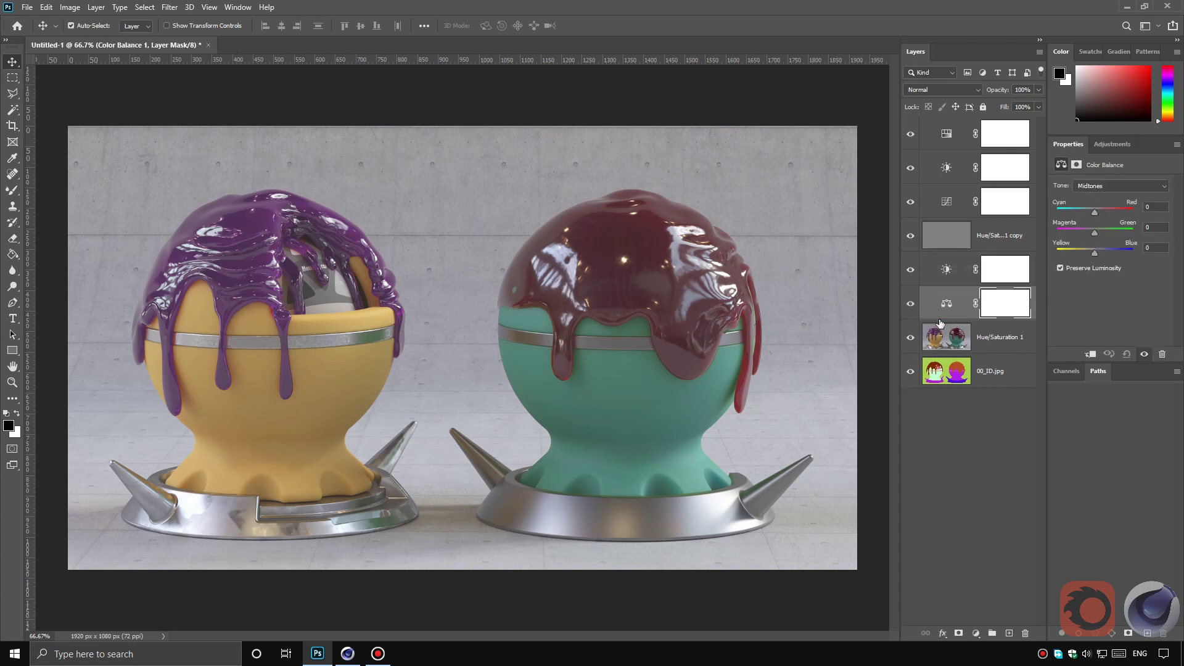
click(1153, 206)
text(15)
key(BackSpace)
key(Tab)
key(BackSpace)
key(Tab)
text(-8)
Fine-tune the Color Balance midtones to Cyan–Red +4 and Magenta–Green +2.
drag(1100, 212, 1095, 212)
drag(1095, 232, 1095, 233)
drag(1099, 233, 1092, 237)
click(954, 370)
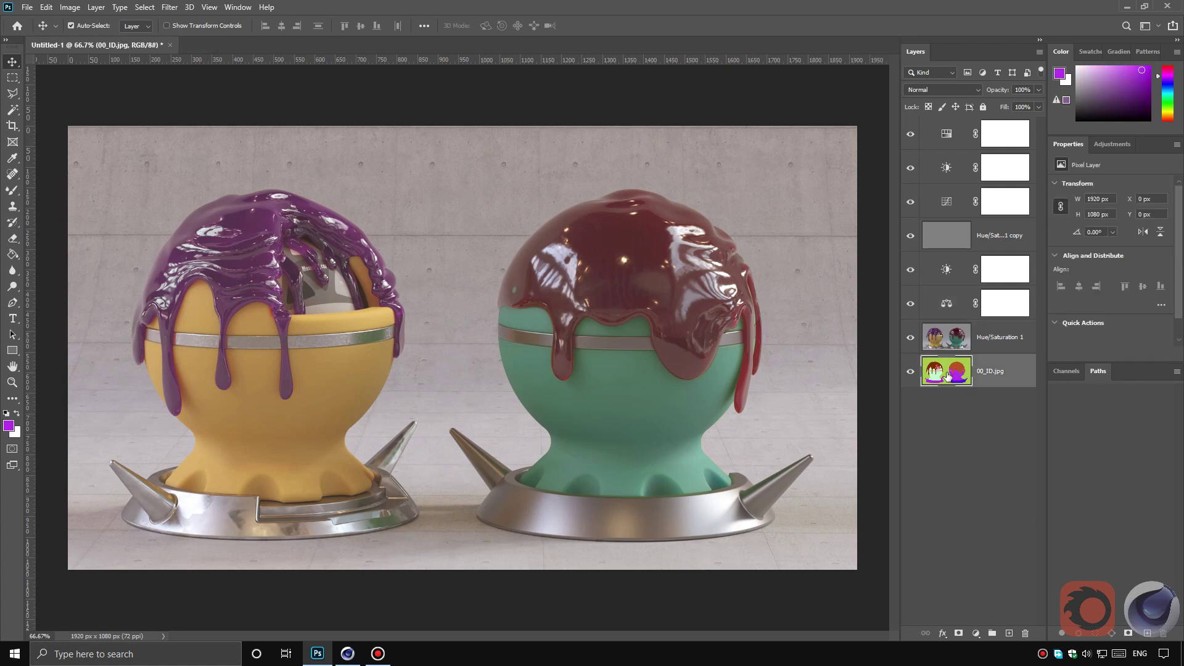